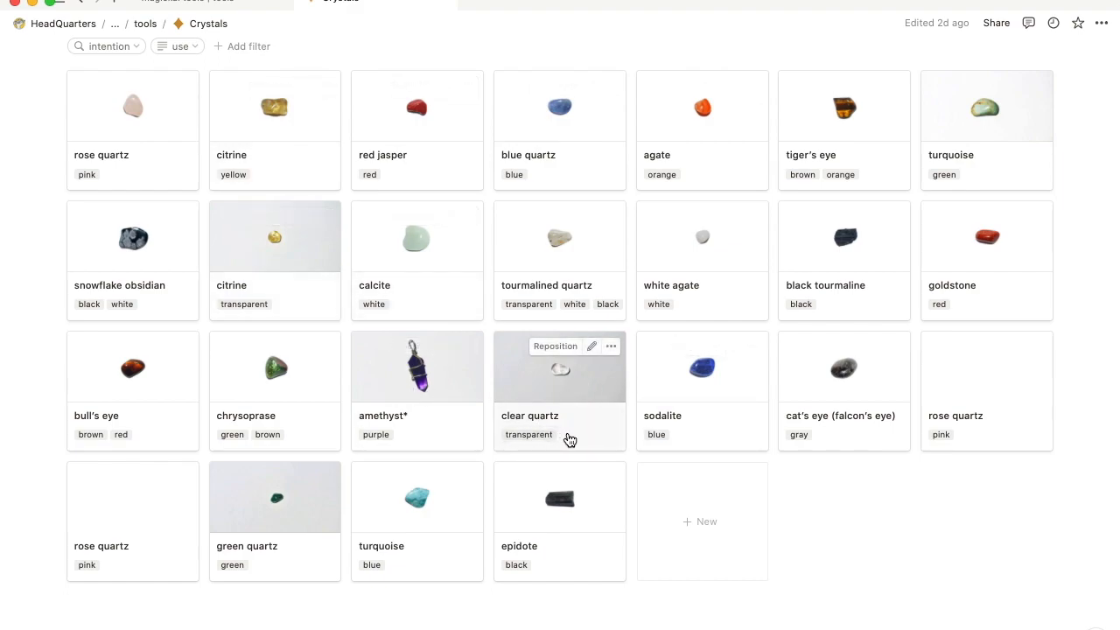
Compare the catalogue gallery with the reference table of the crystals database, ending on the reference view.
{"action": "scroll", "coordinate": [460, 324], "scroll_direction": "up", "scroll_amount": 4}
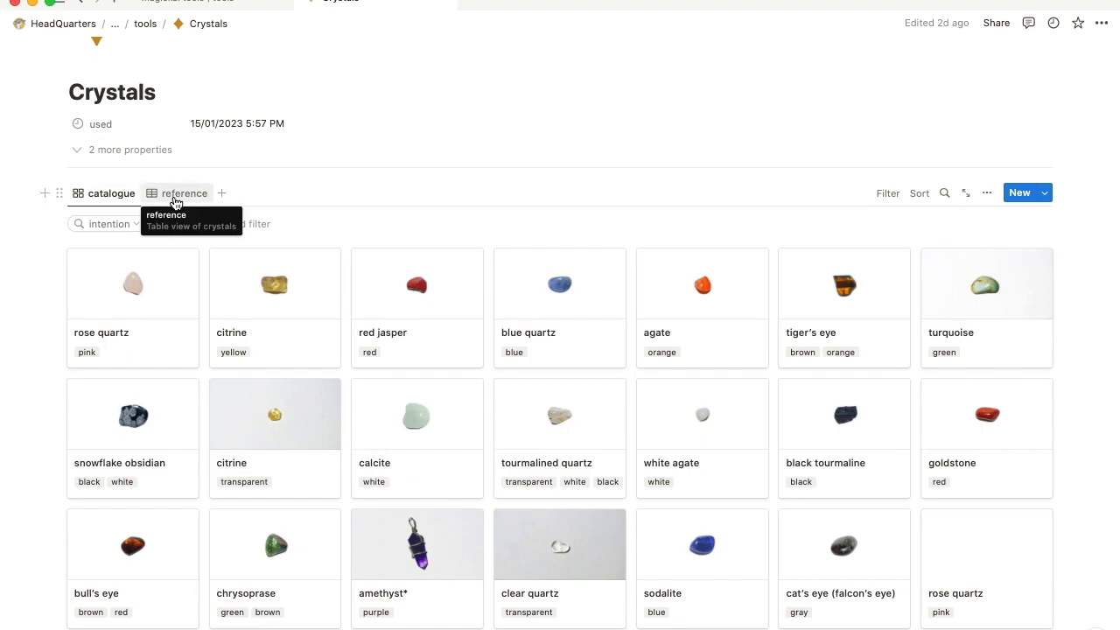
{"action": "left_click", "coordinate": [175, 202]}
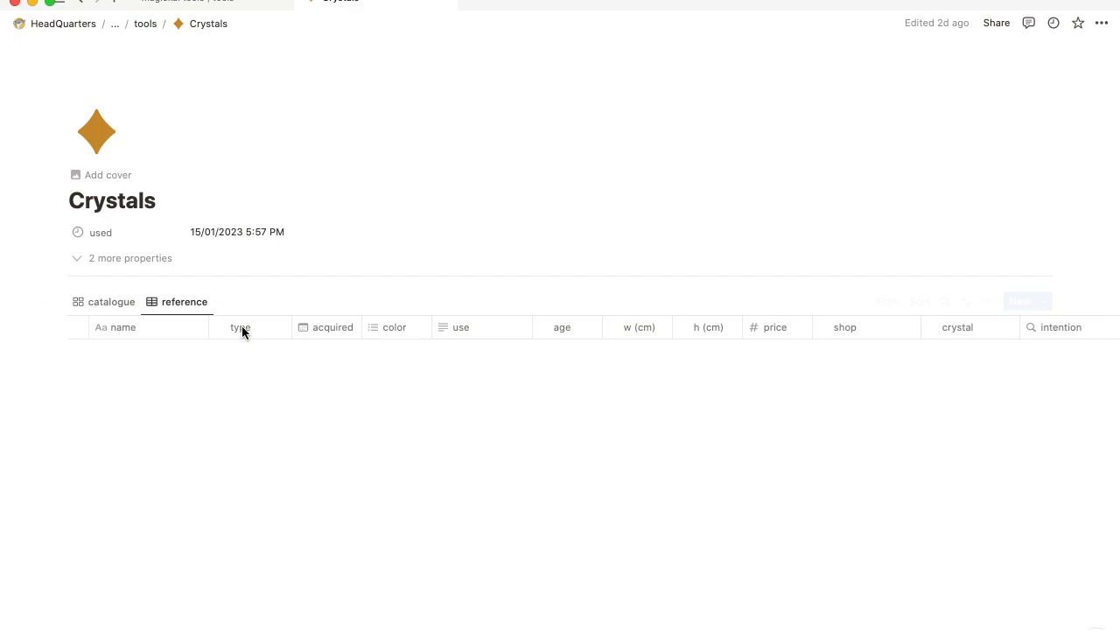
{"action": "scroll", "coordinate": [263, 358], "scroll_direction": "down", "scroll_amount": 5}
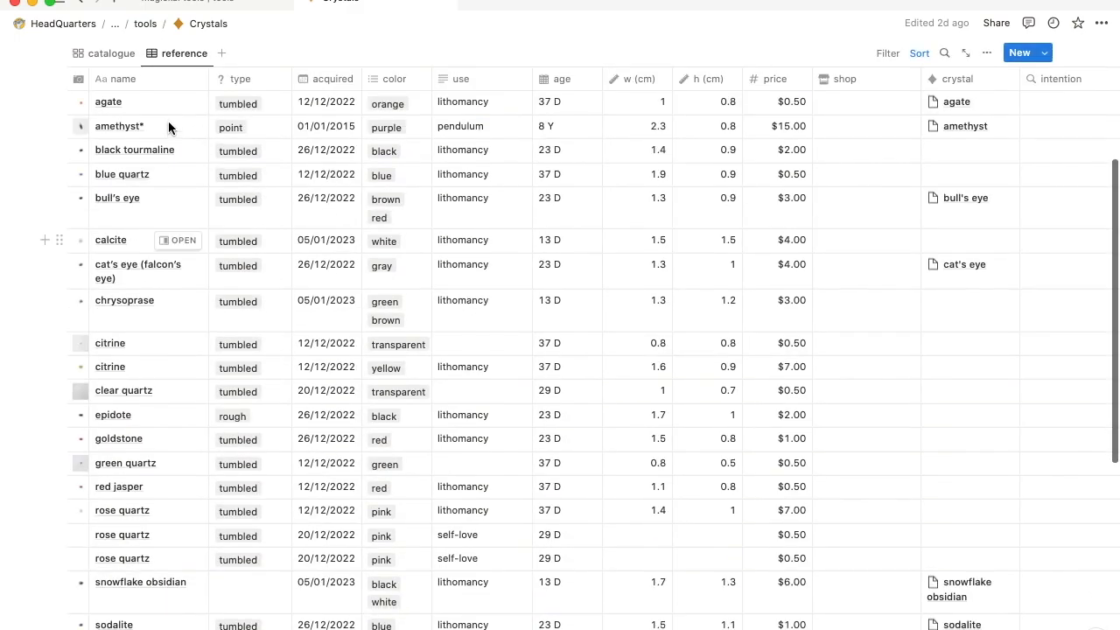
{"action": "scroll", "coordinate": [392, 210], "scroll_direction": "up", "scroll_amount": 2}
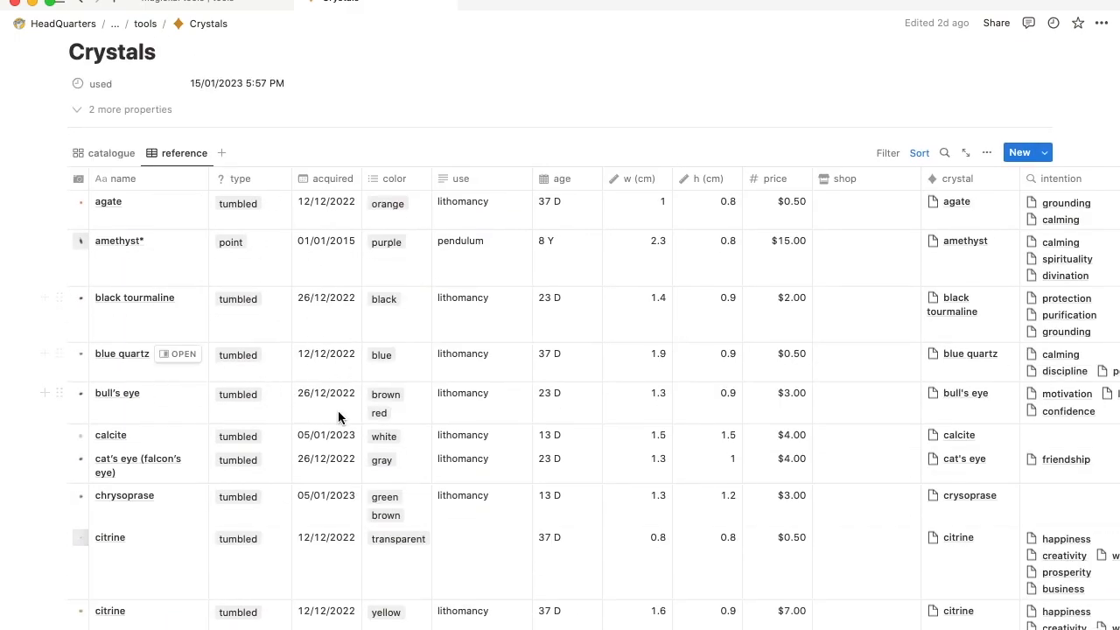
{"action": "left_click", "coordinate": [108, 154]}
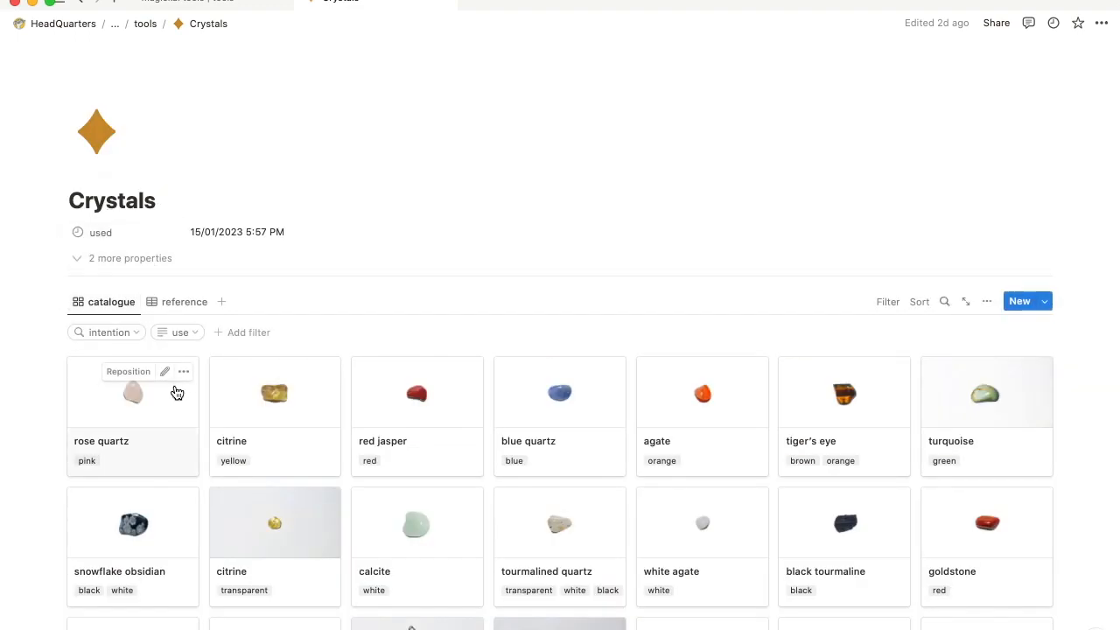
{"action": "left_click", "coordinate": [183, 302]}
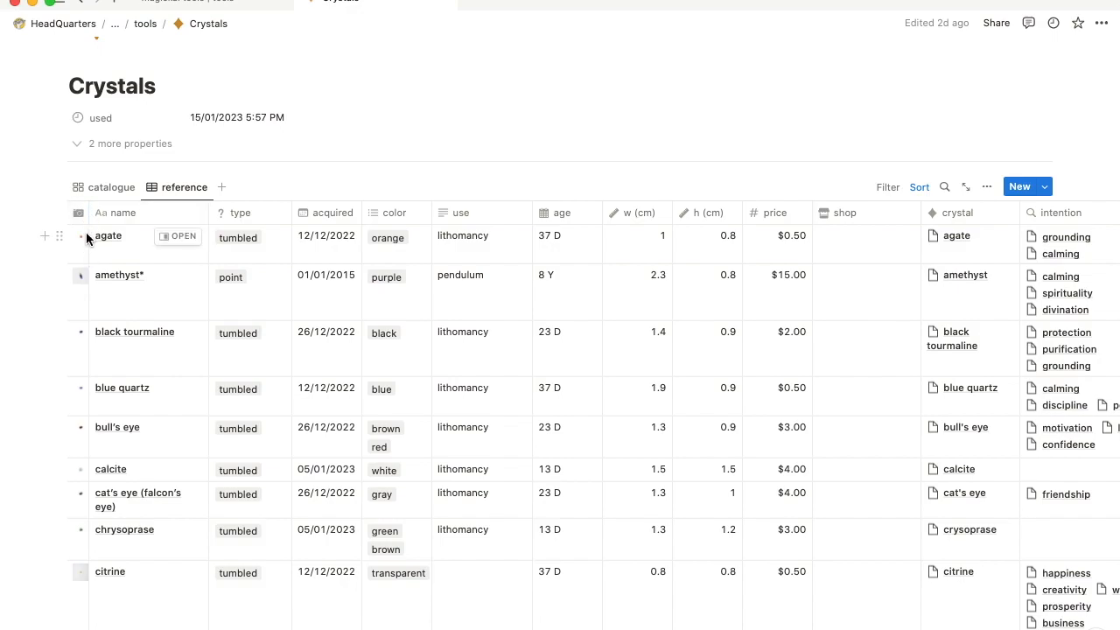
Inspect the agate row's name, type options, acquired date and color options without changing them.
{"action": "left_click", "coordinate": [127, 241]}
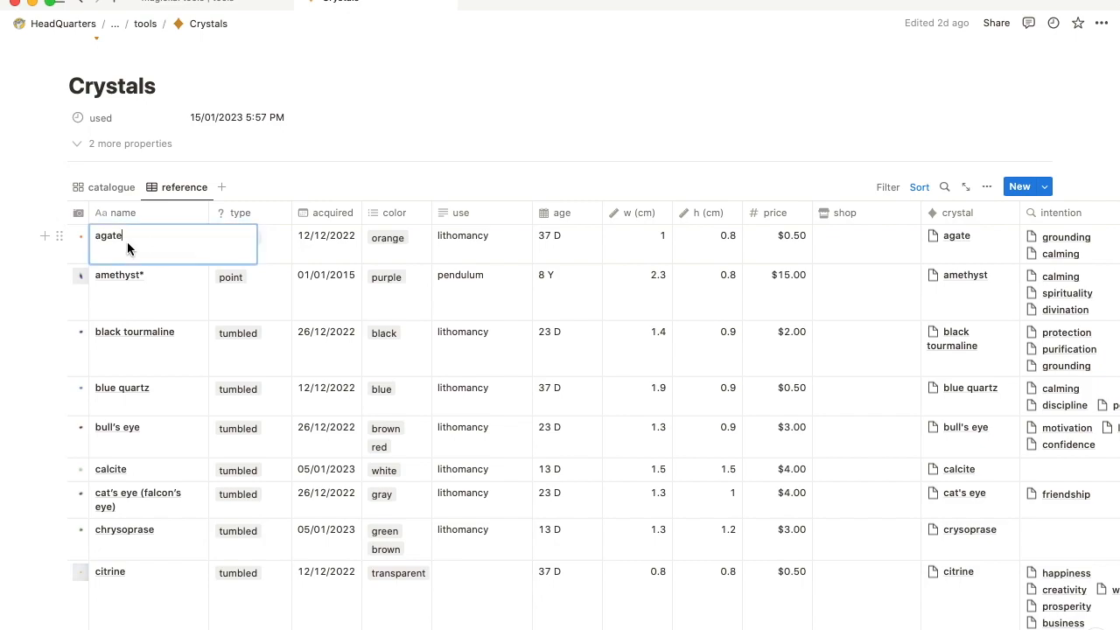
{"action": "key", "text": "Escape"}
{"action": "key", "text": "Escape"}
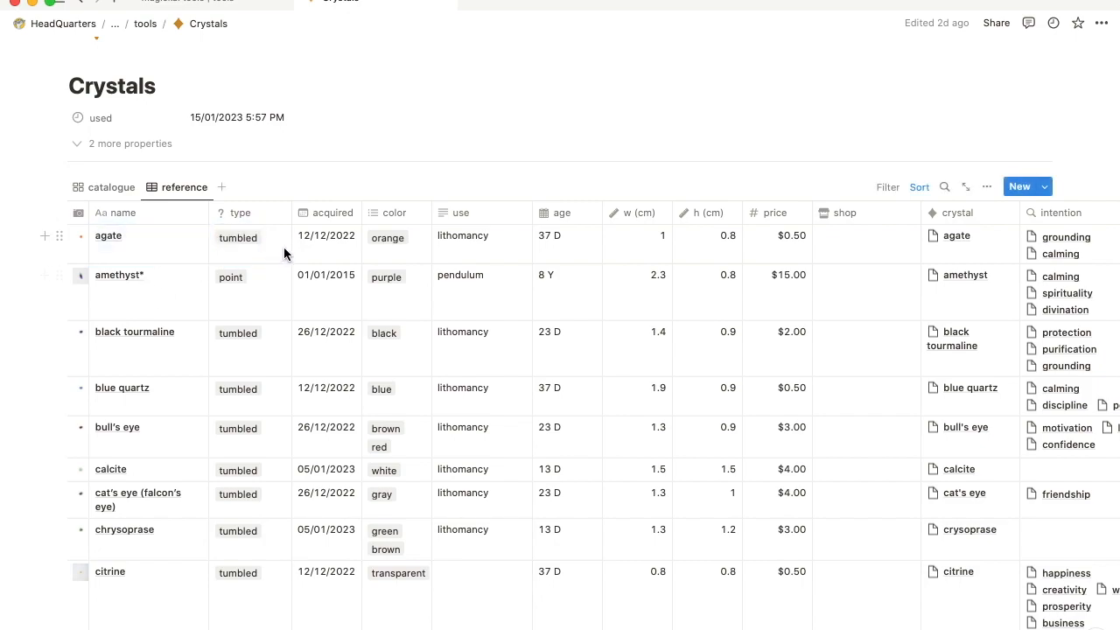
{"action": "left_click", "coordinate": [283, 254]}
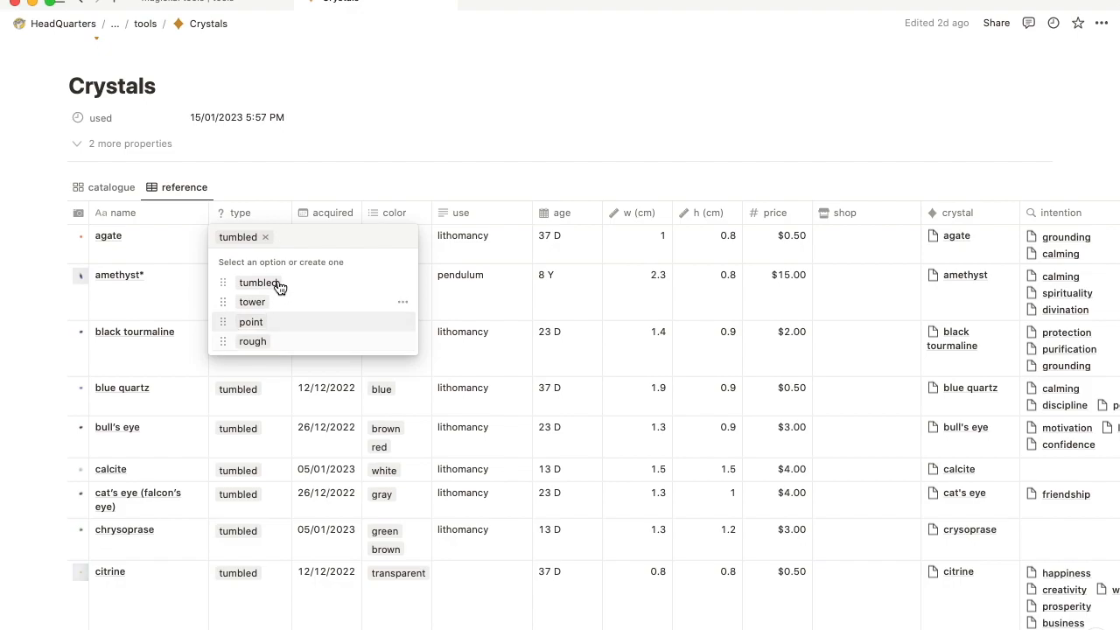
{"action": "key", "text": "Escape"}
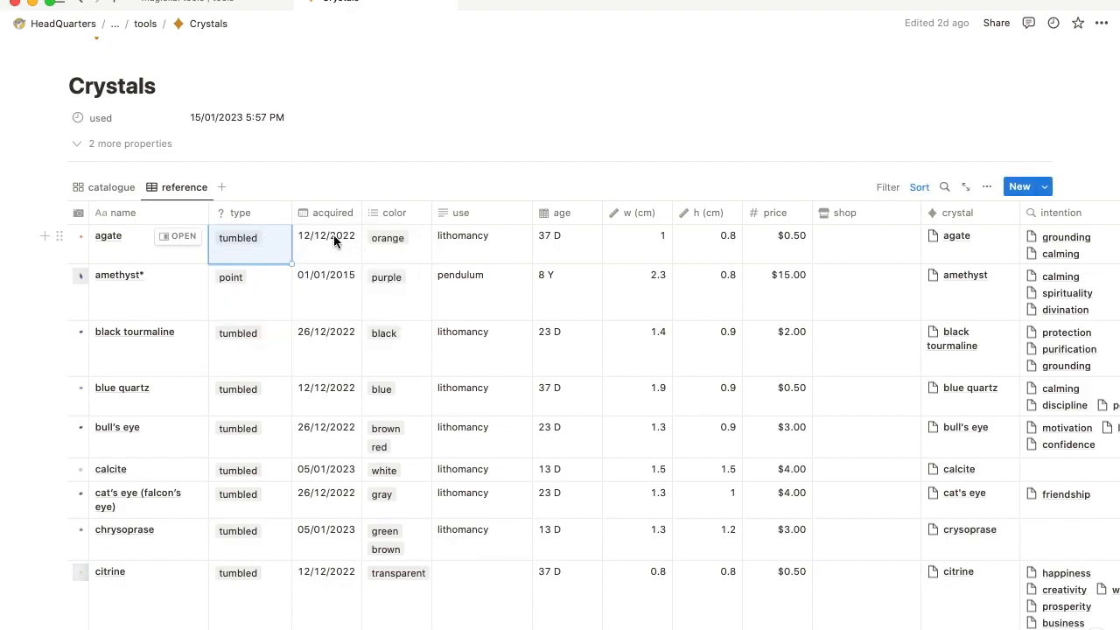
{"action": "left_click", "coordinate": [335, 236]}
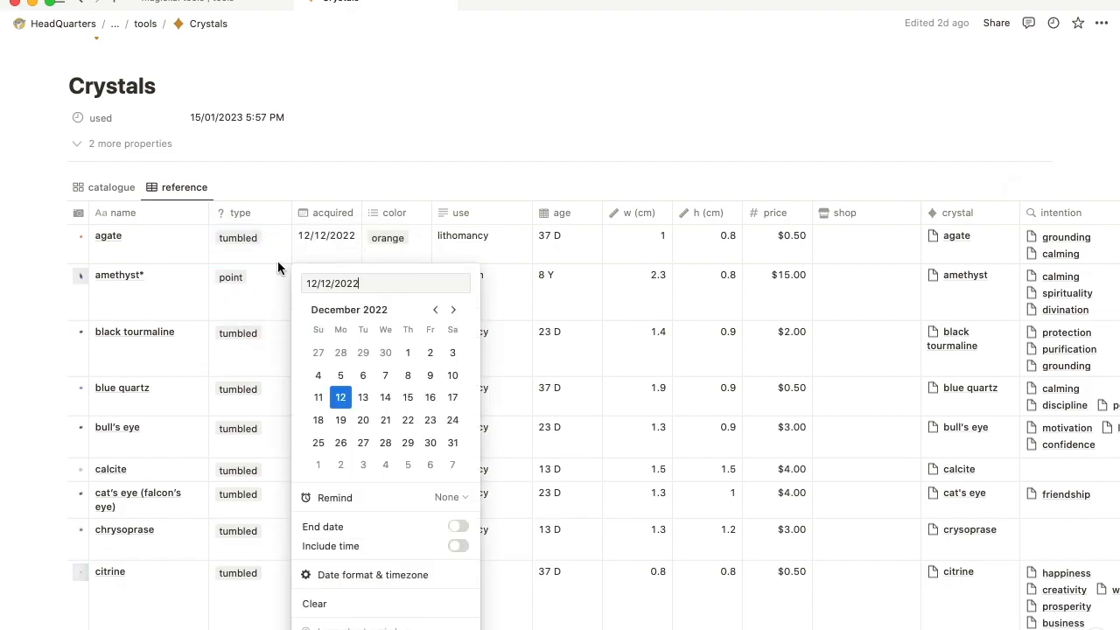
{"action": "key", "text": "Escape"}
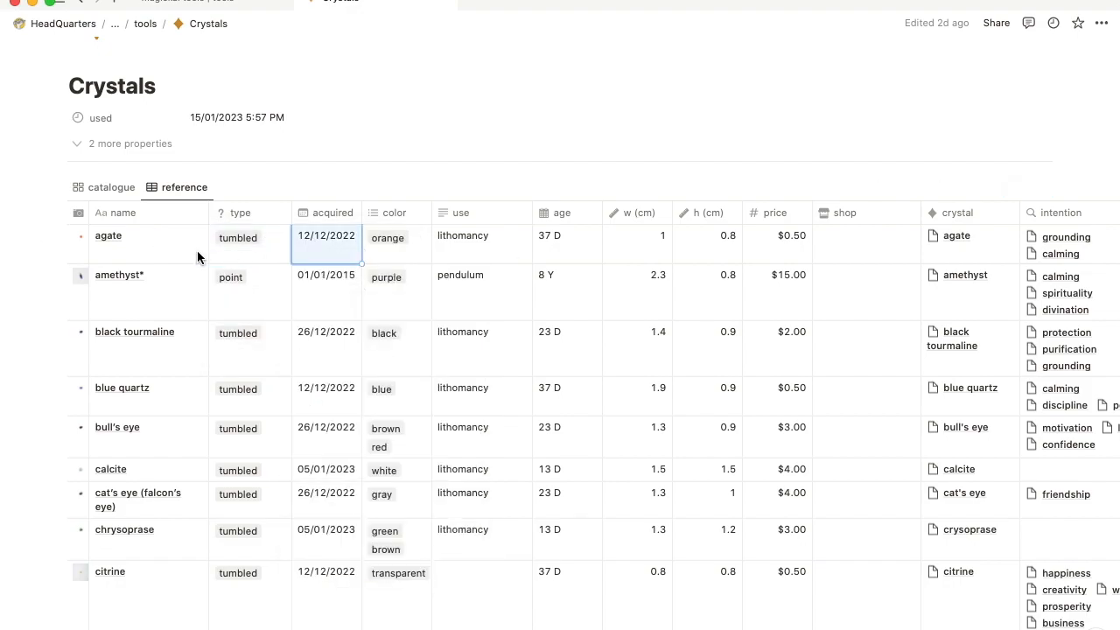
{"action": "left_click", "coordinate": [393, 249]}
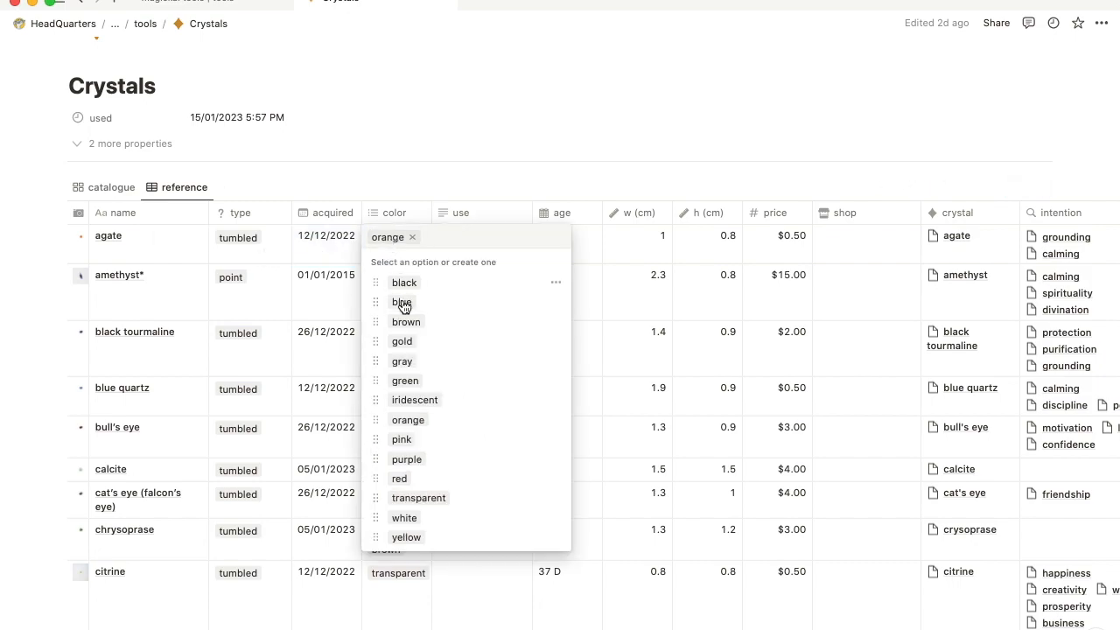
{"action": "left_click", "coordinate": [636, 255]}
Examine the use entries of agate and amethyst, including the page-link option for the amethyst text.
{"action": "left_click", "coordinate": [494, 240]}
{"action": "left_click_drag", "start_coordinate": [500, 235], "coordinate": [430, 240]}
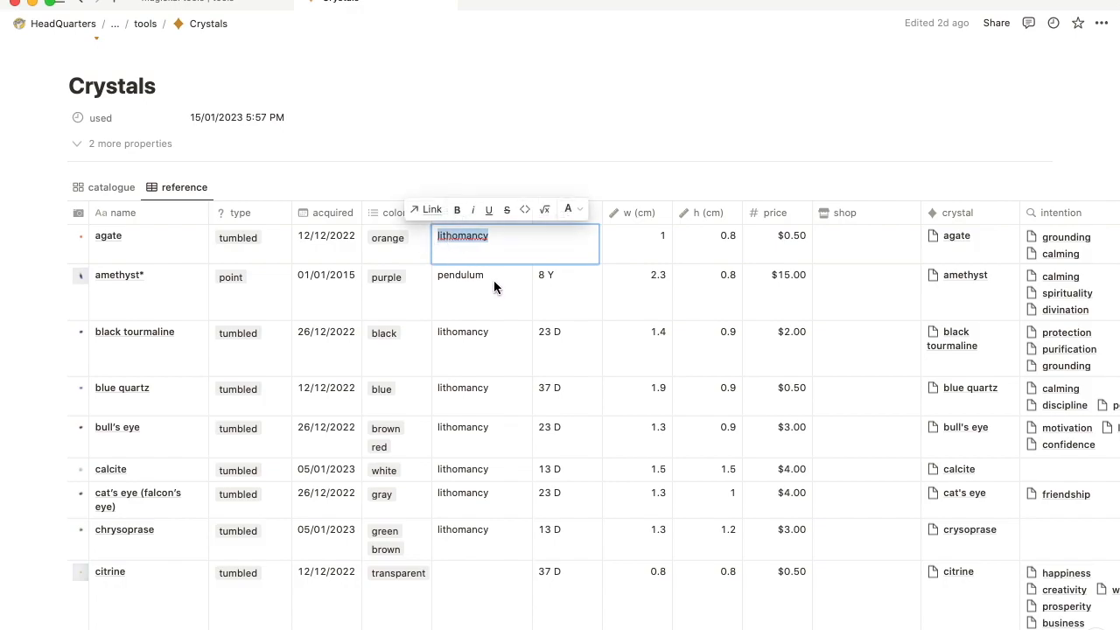
{"action": "key", "text": "Escape"}
{"action": "left_click", "coordinate": [452, 284]}
{"action": "left_click_drag", "start_coordinate": [487, 276], "coordinate": [440, 274]}
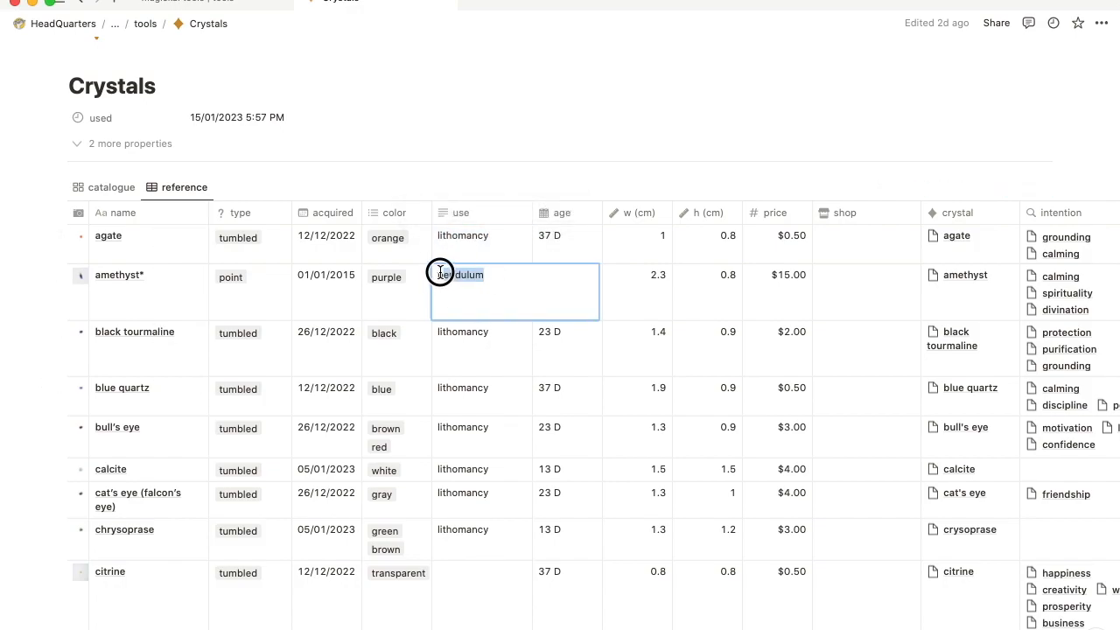
{"action": "left_click", "coordinate": [433, 247]}
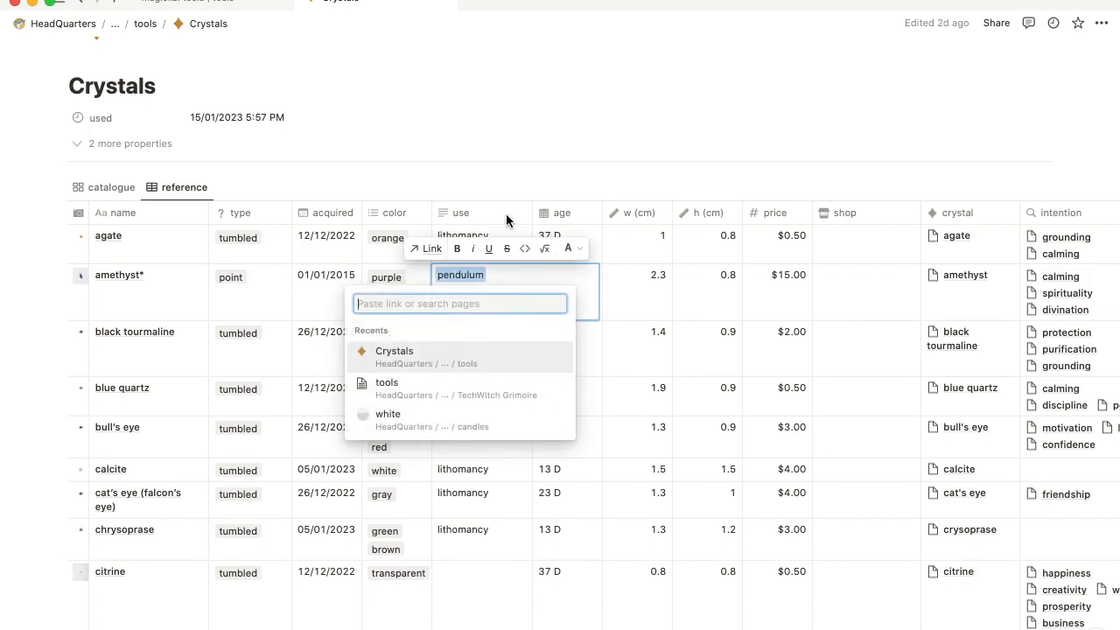
{"action": "key", "text": "Escape"}
{"action": "key", "text": "Escape"}
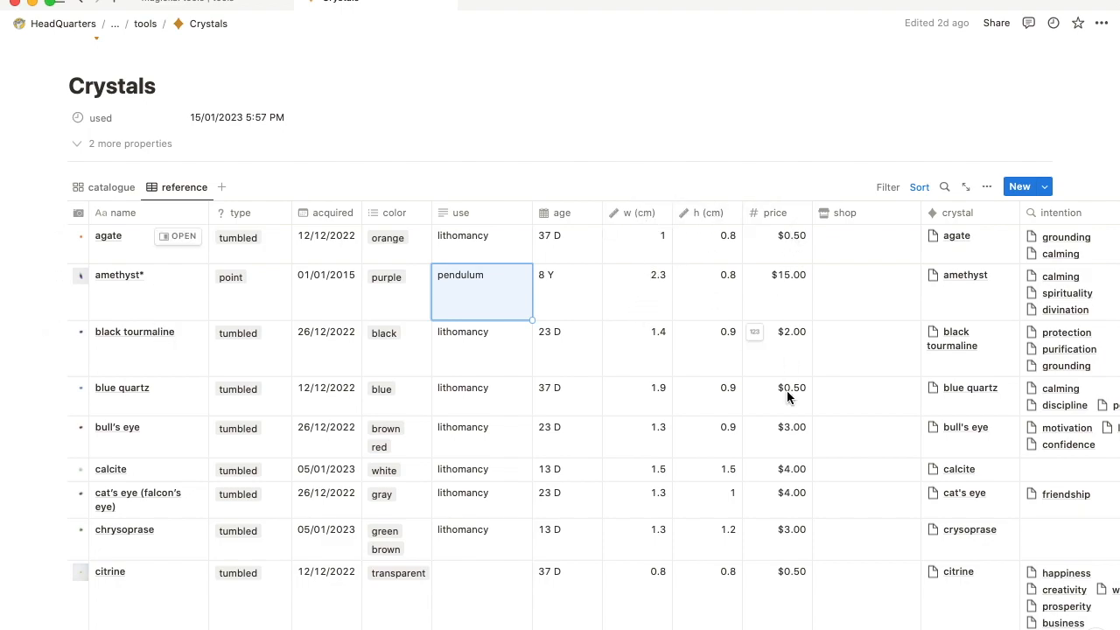
Inspect agate's shop field and its crystal relation to the correspondences list, along with the intention column.
{"action": "left_click", "coordinate": [867, 238]}
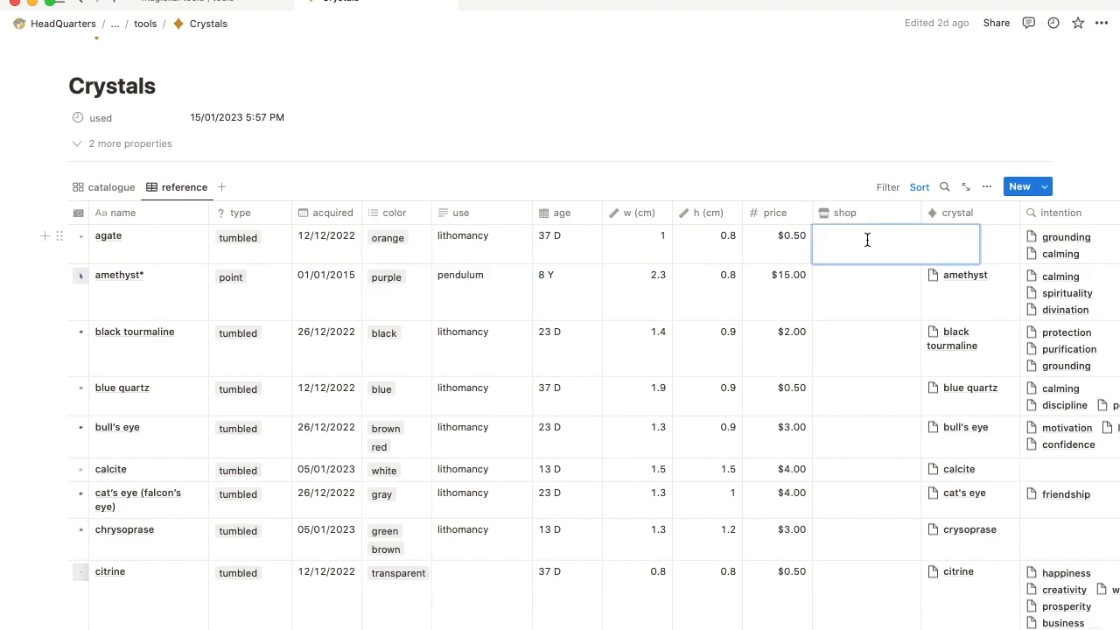
{"action": "key", "text": "Escape"}
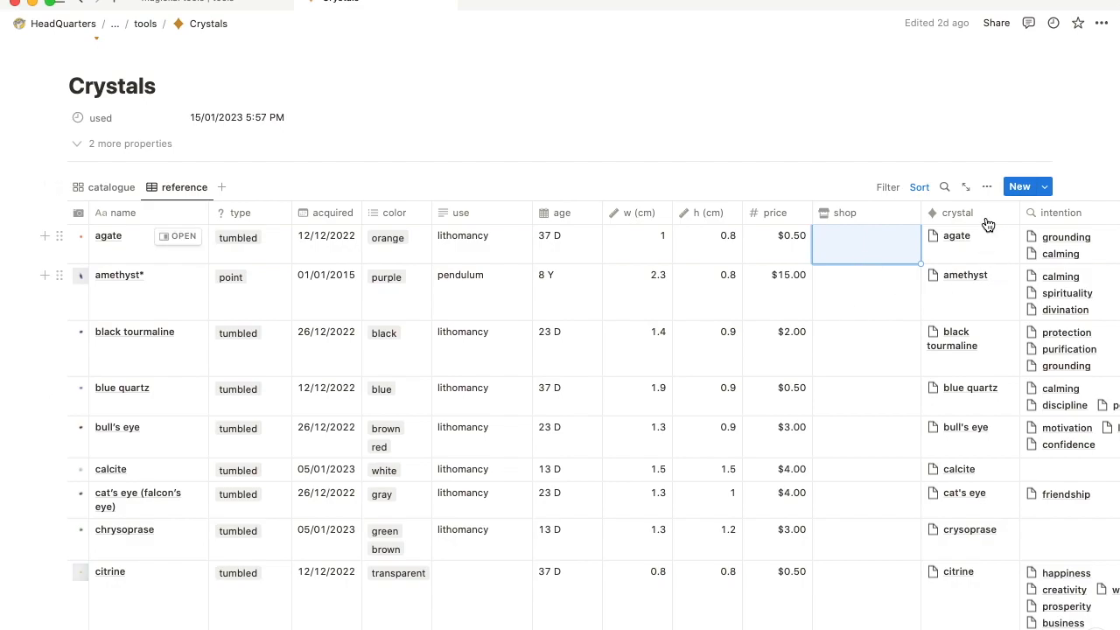
{"action": "left_click", "coordinate": [991, 249]}
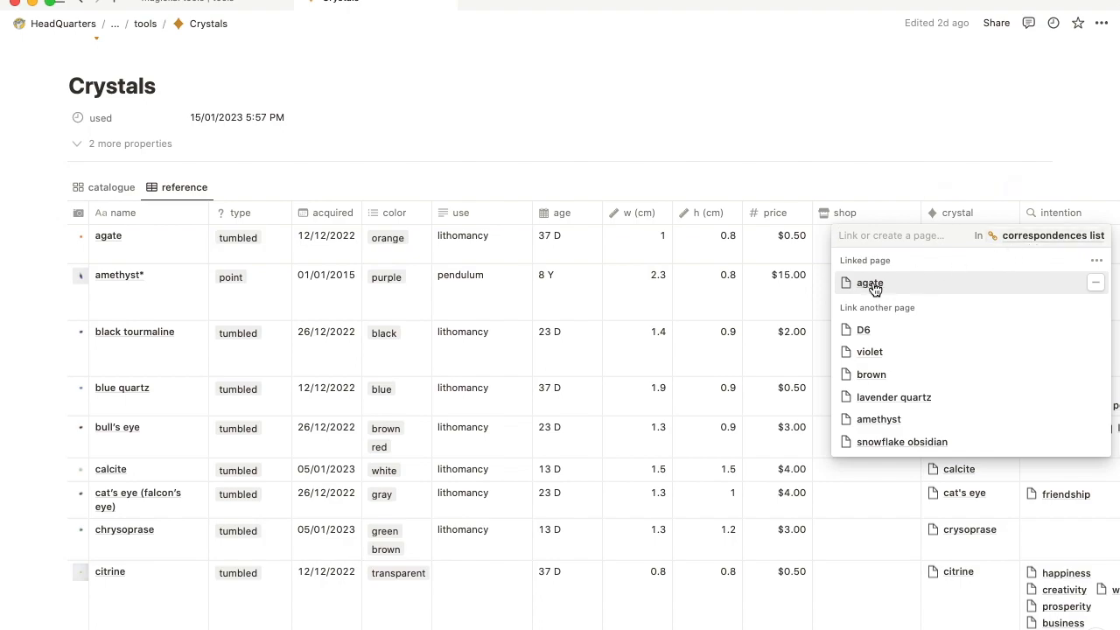
{"action": "key", "text": "Escape"}
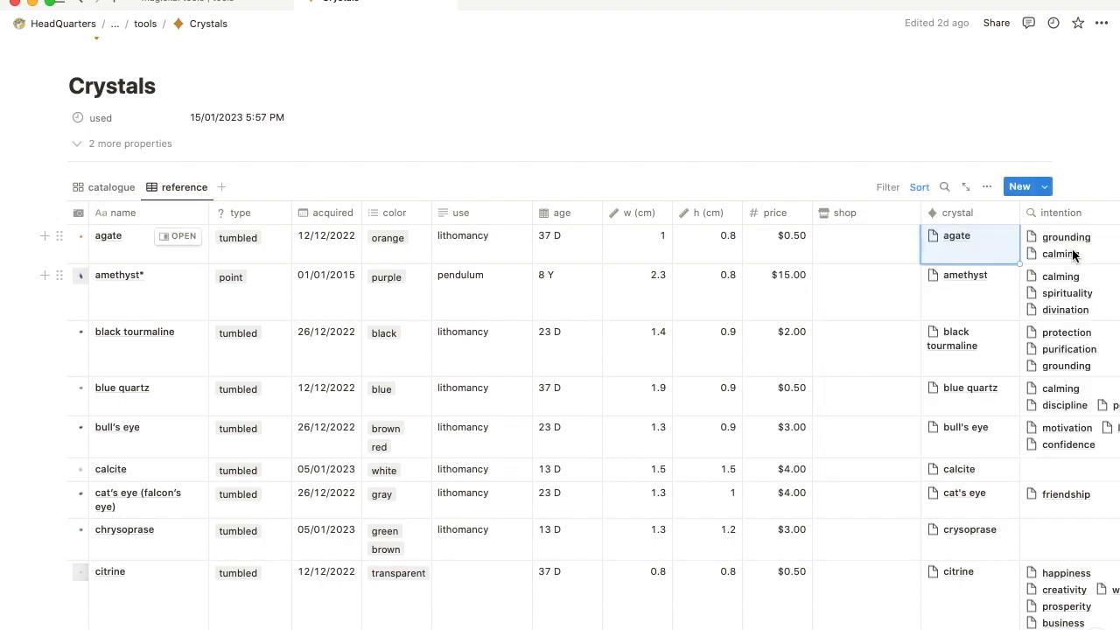
{"action": "scroll", "coordinate": [1041, 280], "scroll_direction": "right", "scroll_amount": 3}
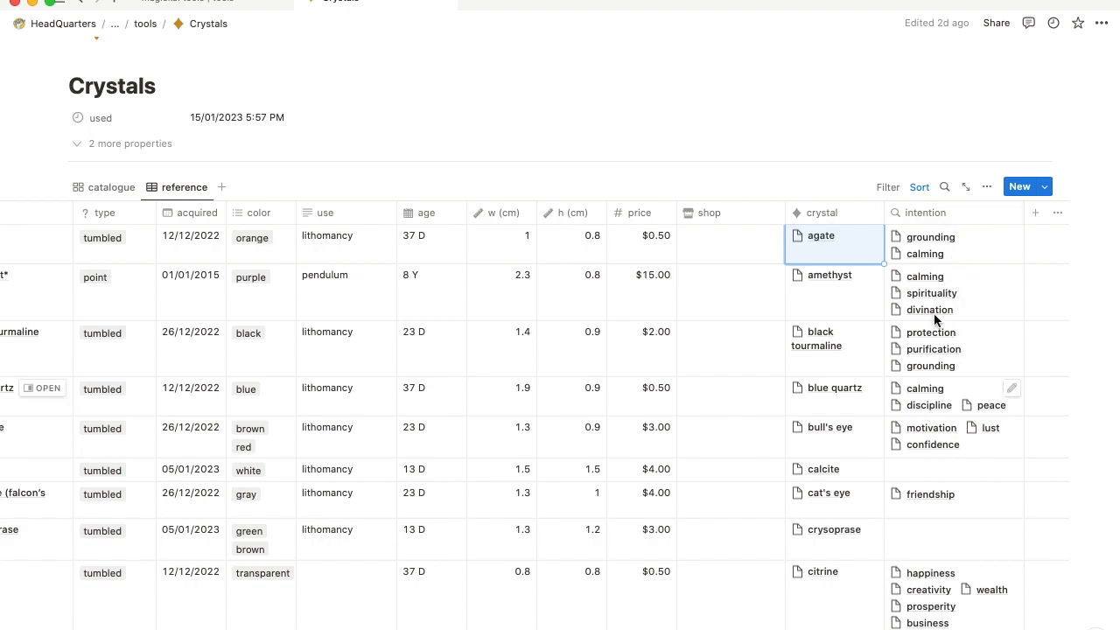
Unlink the agate page from the agate row's crystal relation, search for "agate" and link that page again.
{"action": "left_click", "coordinate": [836, 244]}
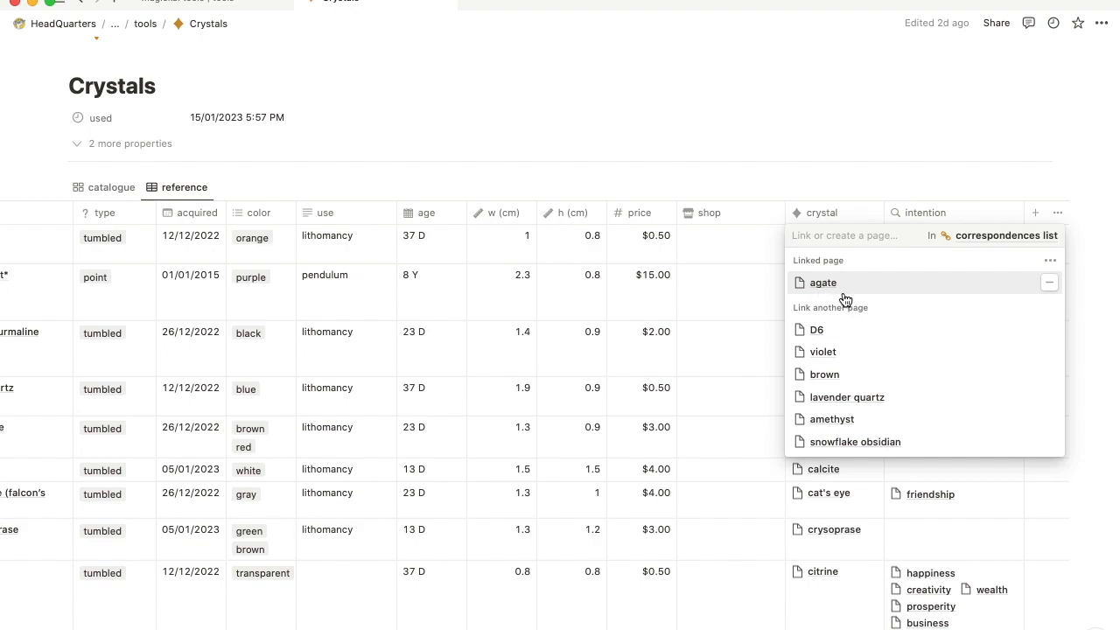
{"action": "left_click", "coordinate": [1054, 288]}
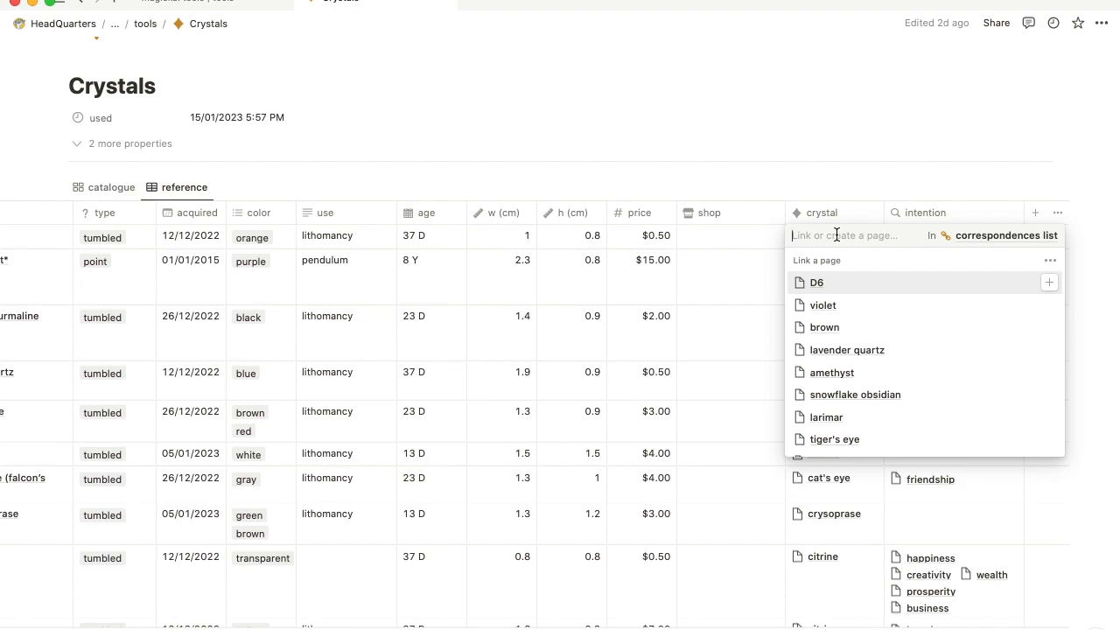
{"action": "type", "text": "aga"}
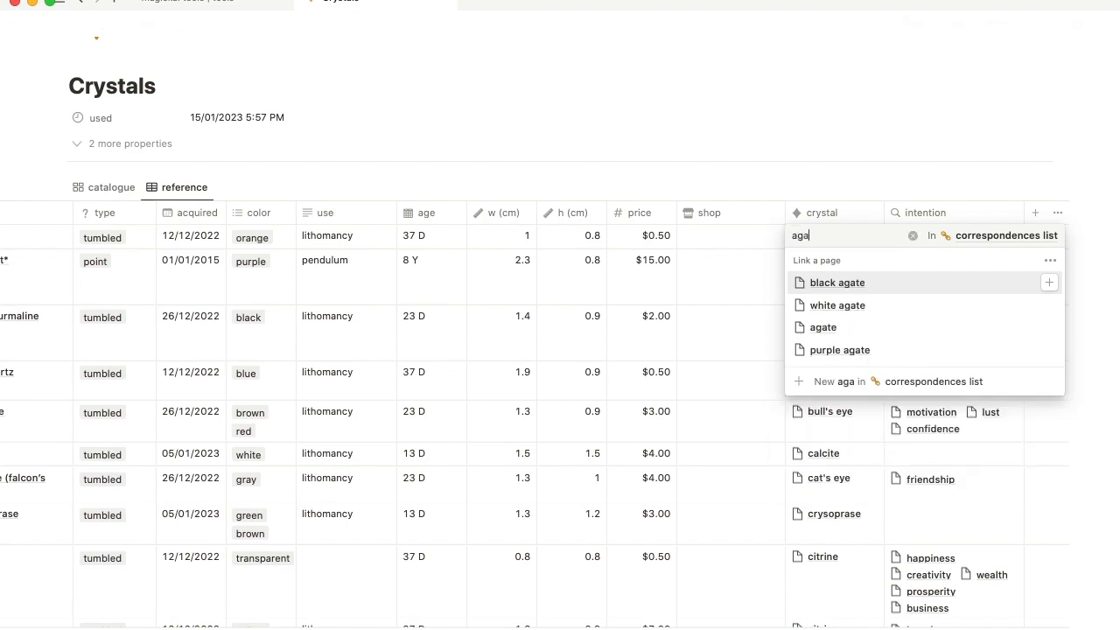
{"action": "type", "text": "tte"}
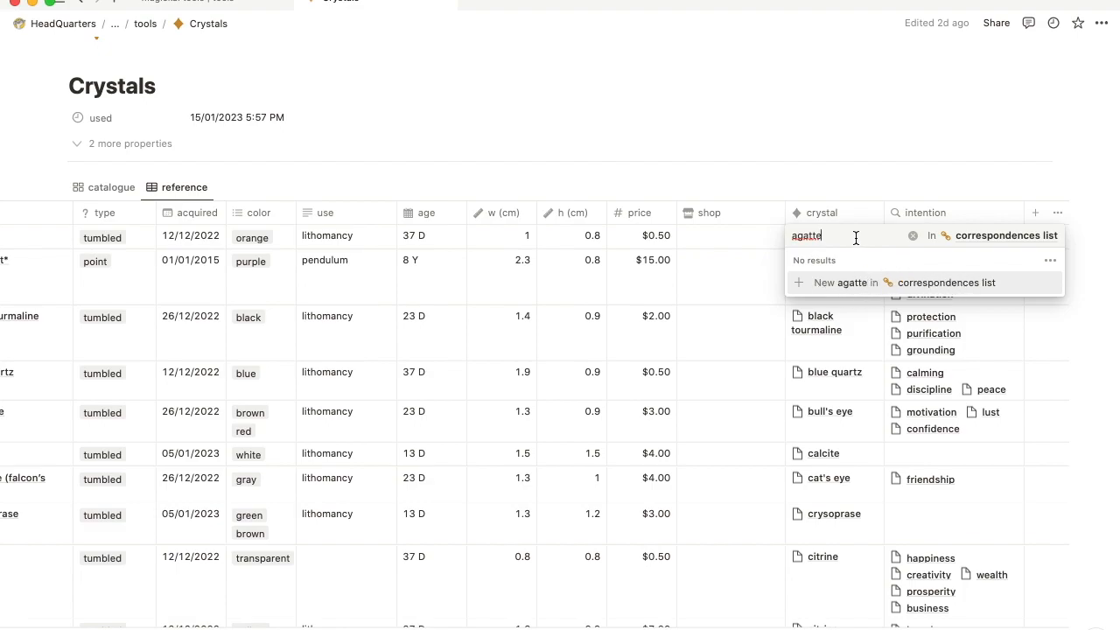
{"action": "key", "text": "BackSpace"}
{"action": "key", "text": "BackSpace"}
{"action": "type", "text": "e"}
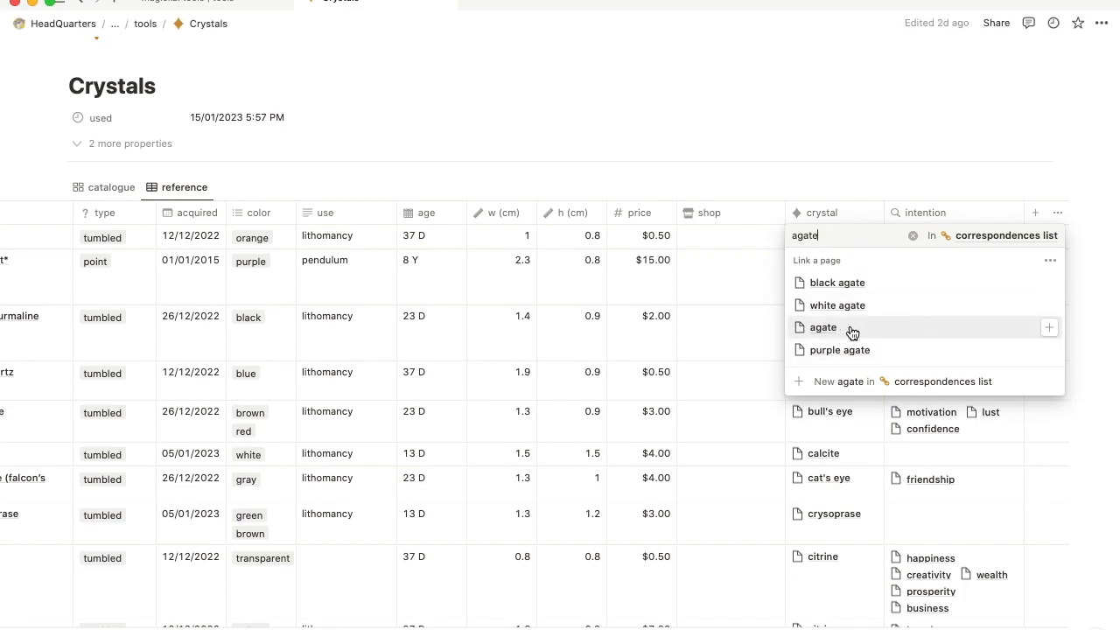
{"action": "left_click", "coordinate": [892, 326]}
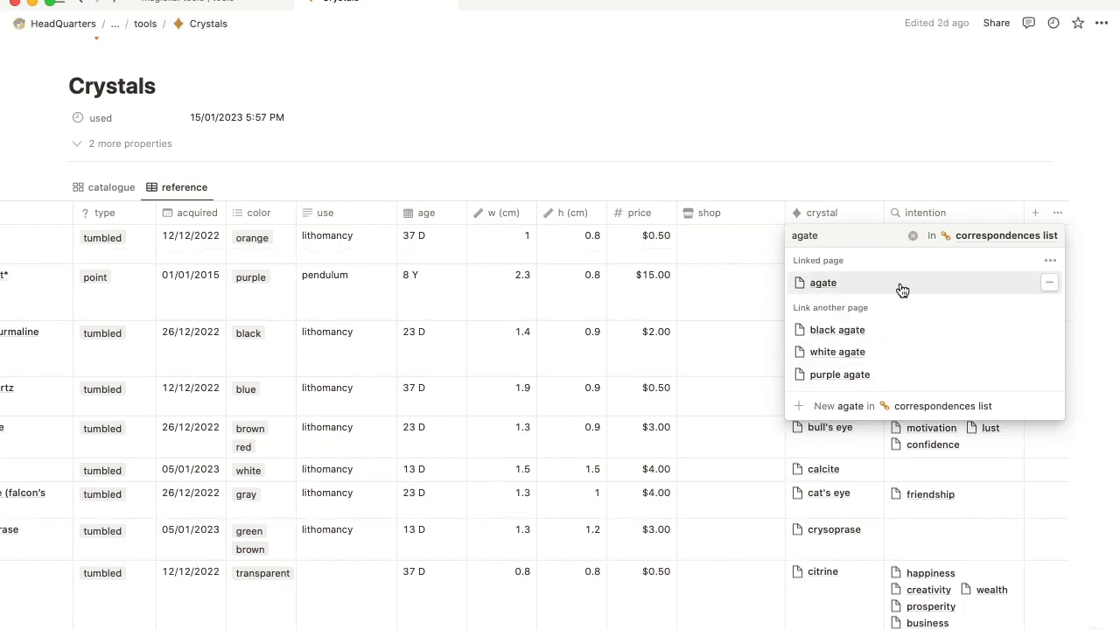
Open the linked agate page from the relation, review its description and warnings, and close it.
{"action": "left_click", "coordinate": [823, 285]}
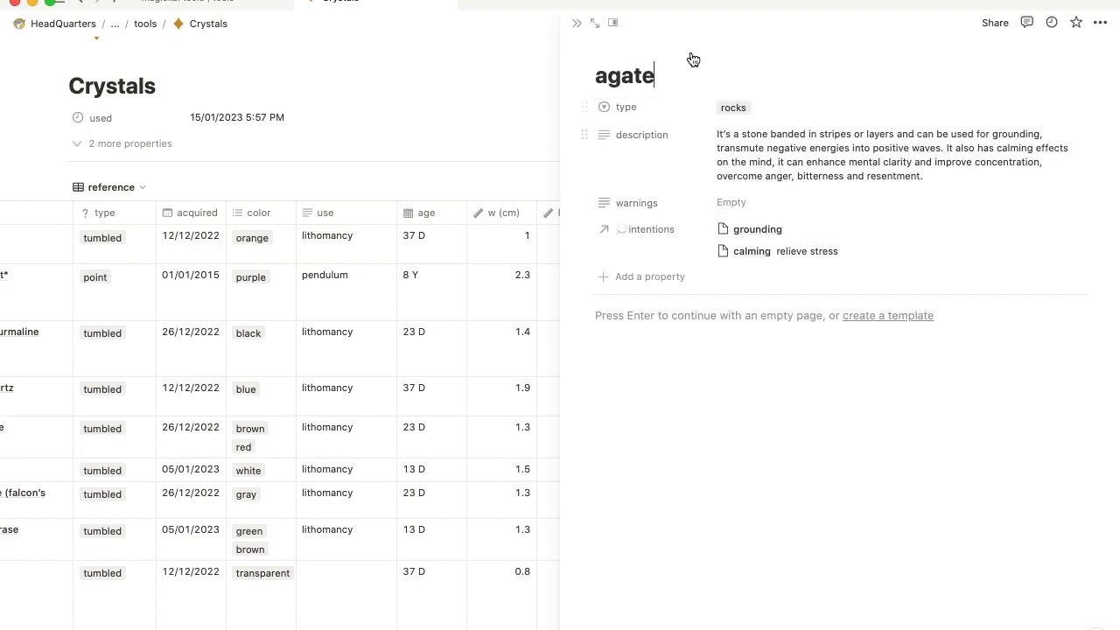
{"action": "left_click", "coordinate": [754, 164]}
{"action": "left_click", "coordinate": [882, 197]}
{"action": "key", "text": "Escape"}
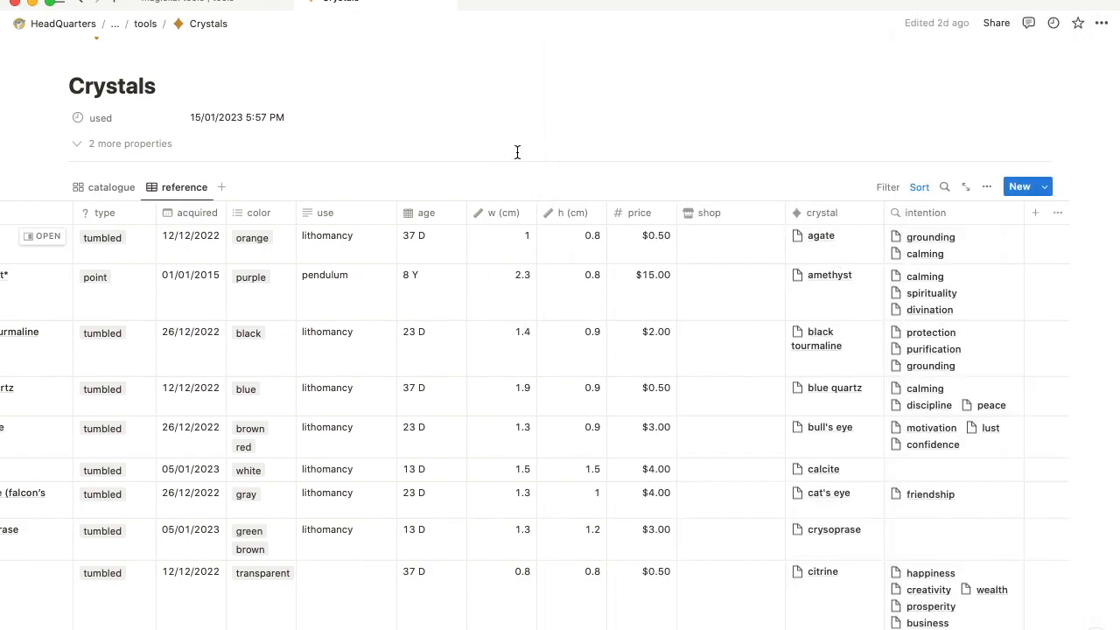
Reopen the linked agate page to check its properties, close it, and return to the catalogue view.
{"action": "left_click", "coordinate": [815, 239]}
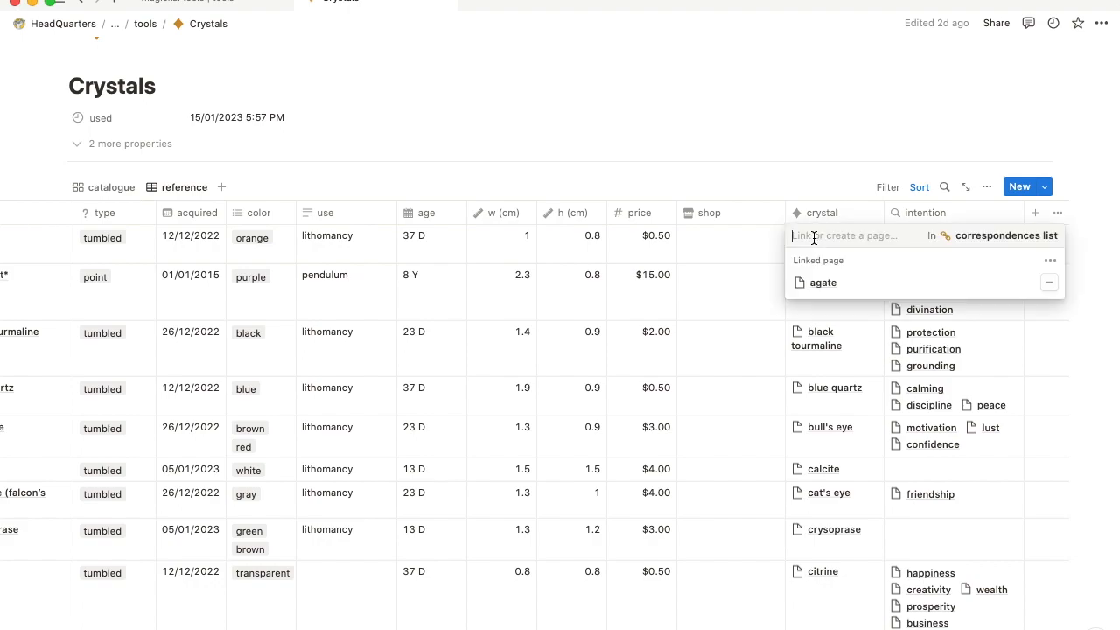
{"action": "left_click", "coordinate": [822, 284]}
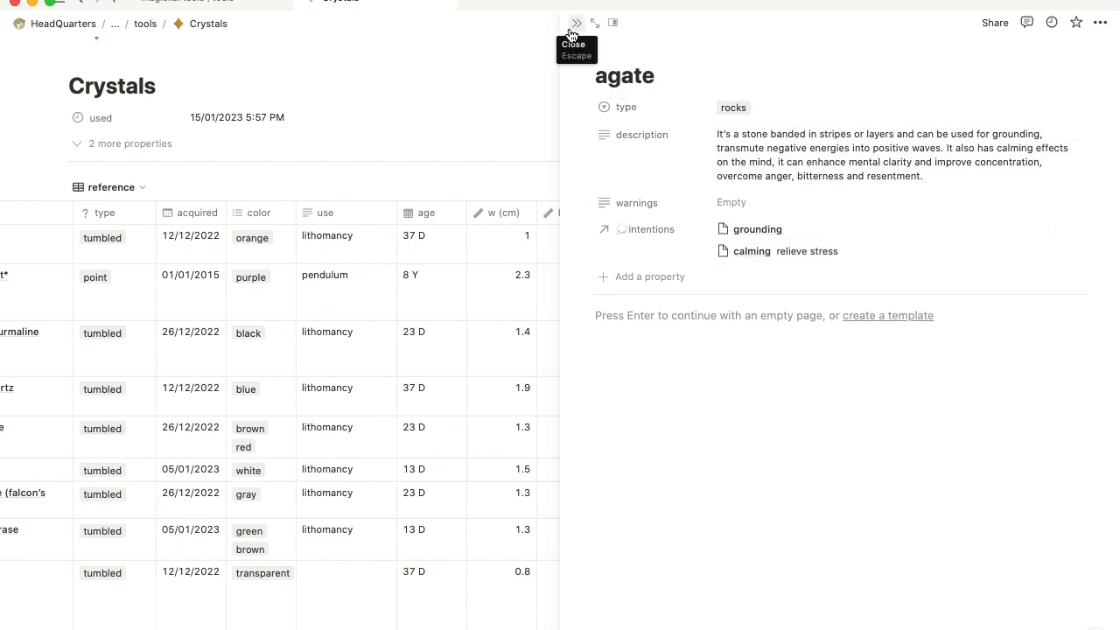
{"action": "left_click", "coordinate": [545, 212]}
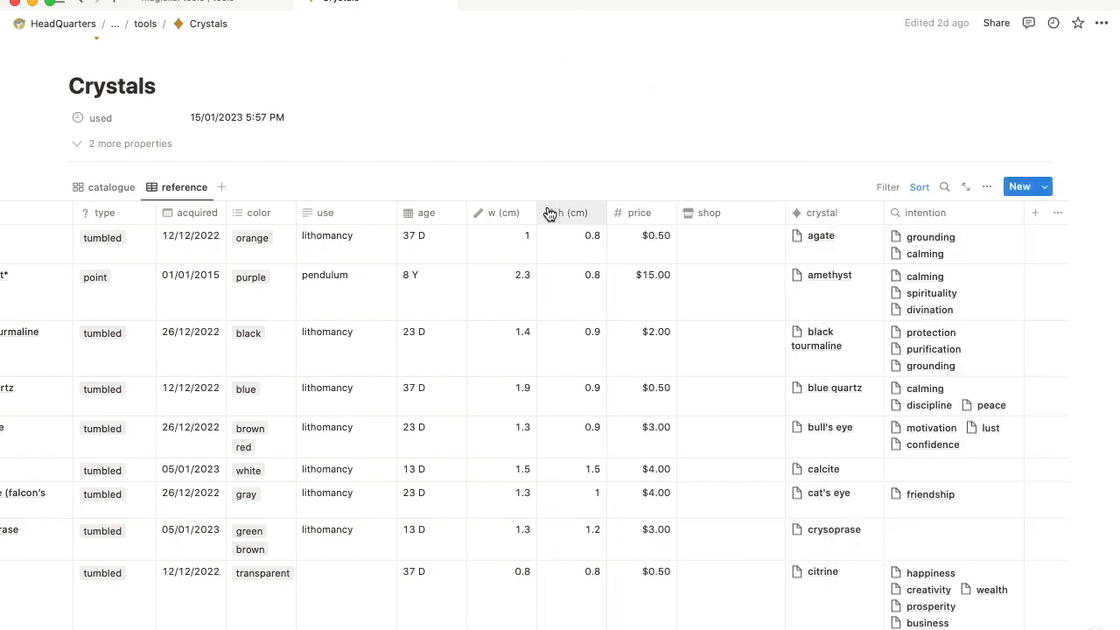
{"action": "scroll", "coordinate": [612, 259], "scroll_direction": "left", "scroll_amount": 3}
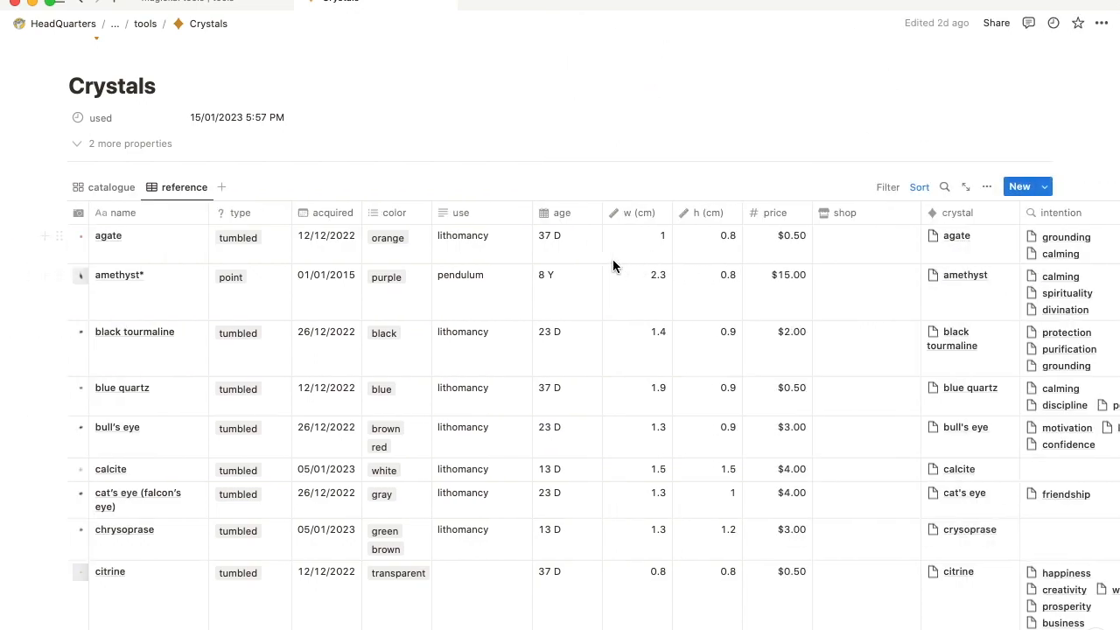
{"action": "left_click", "coordinate": [107, 191]}
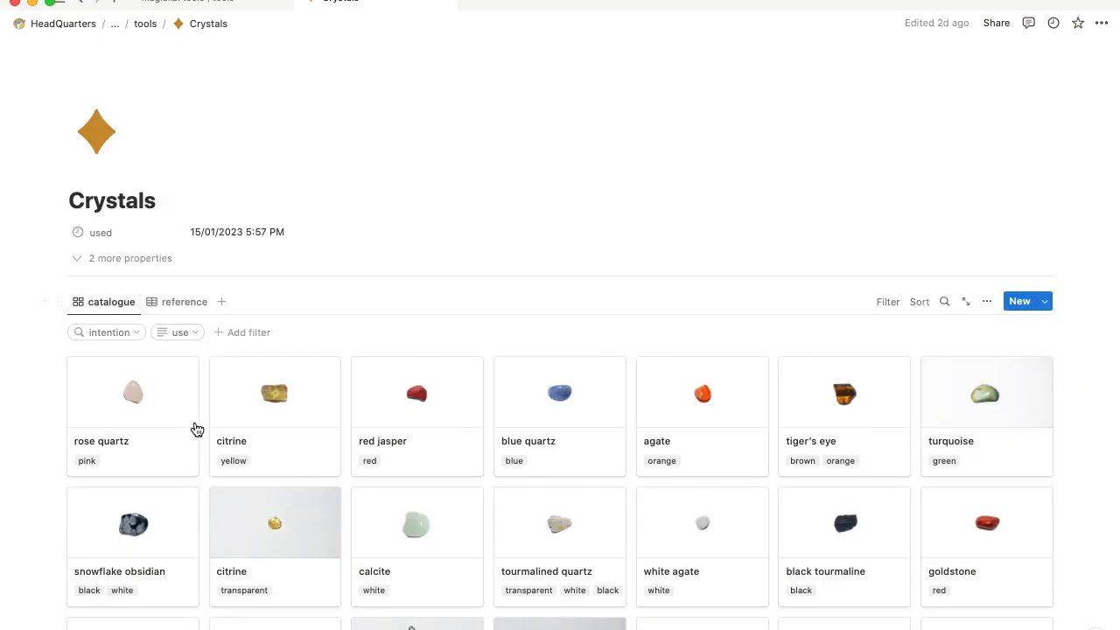
Browse the crystal cards in the catalogue view and check its intention and use filters.
{"action": "scroll", "coordinate": [392, 392], "scroll_direction": "down", "scroll_amount": 5}
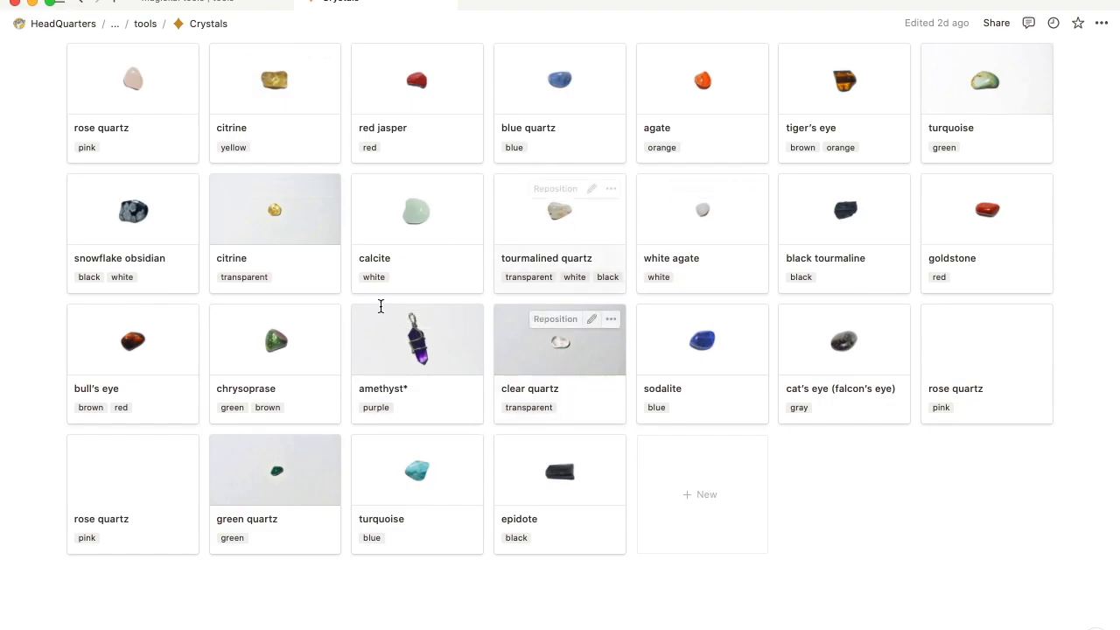
{"action": "scroll", "coordinate": [473, 411], "scroll_direction": "up", "scroll_amount": 2}
{"action": "scroll", "coordinate": [473, 412], "scroll_direction": "up", "scroll_amount": 2}
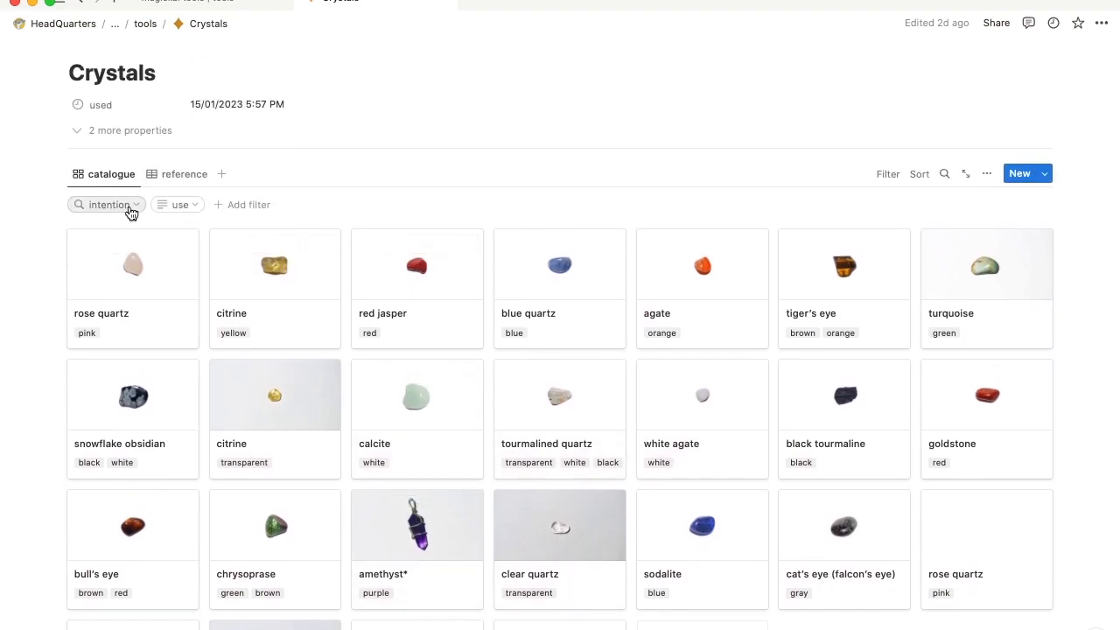
{"action": "left_click", "coordinate": [130, 210]}
{"action": "left_click", "coordinate": [131, 210]}
{"action": "left_click", "coordinate": [178, 208]}
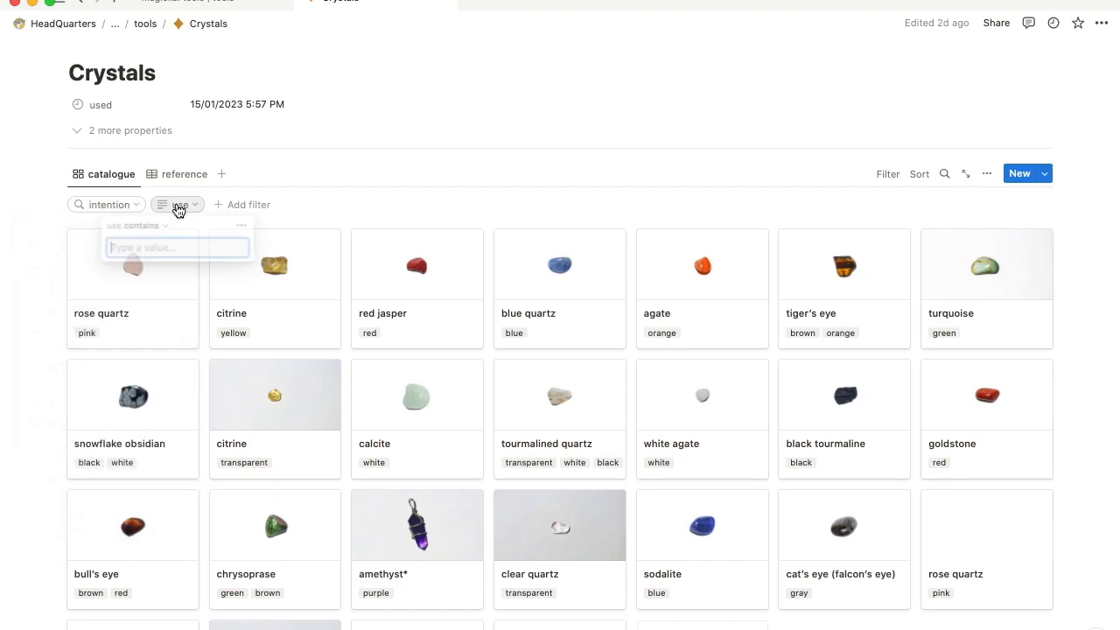
Filter the catalogue to crystals whose intention contains friendship.
{"action": "left_click", "coordinate": [133, 210]}
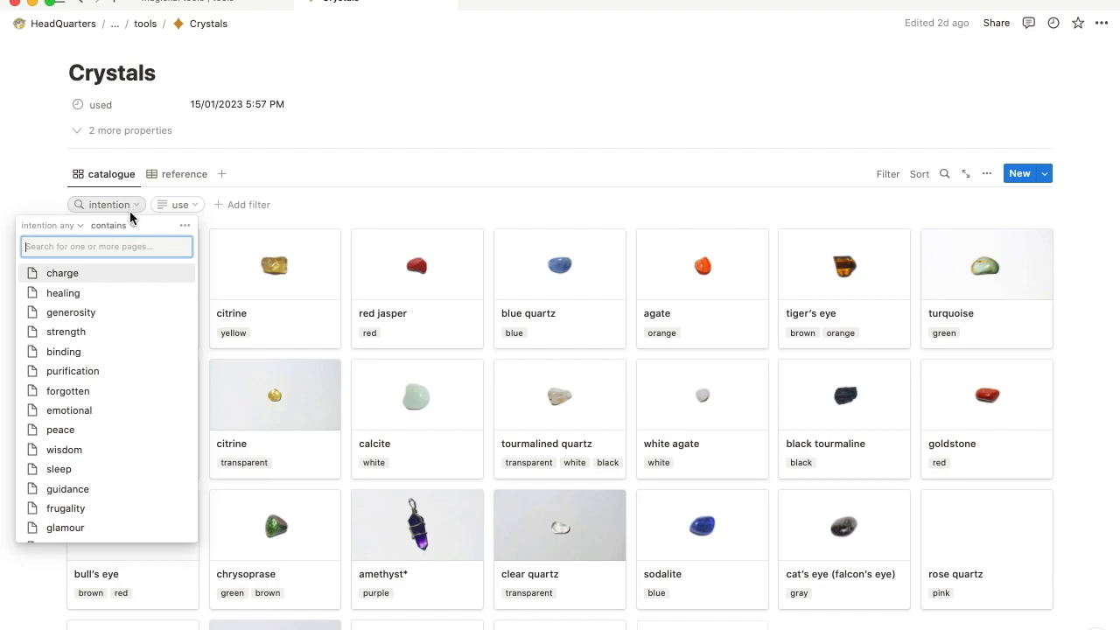
{"action": "scroll", "coordinate": [93, 438], "scroll_direction": "down", "scroll_amount": 3}
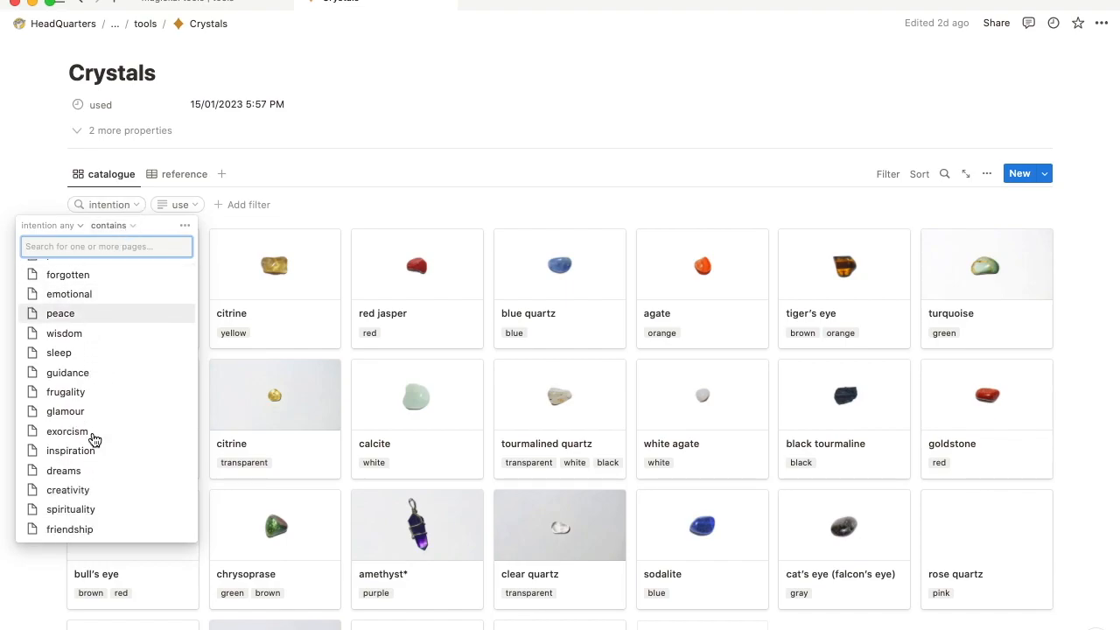
{"action": "left_click", "coordinate": [92, 530]}
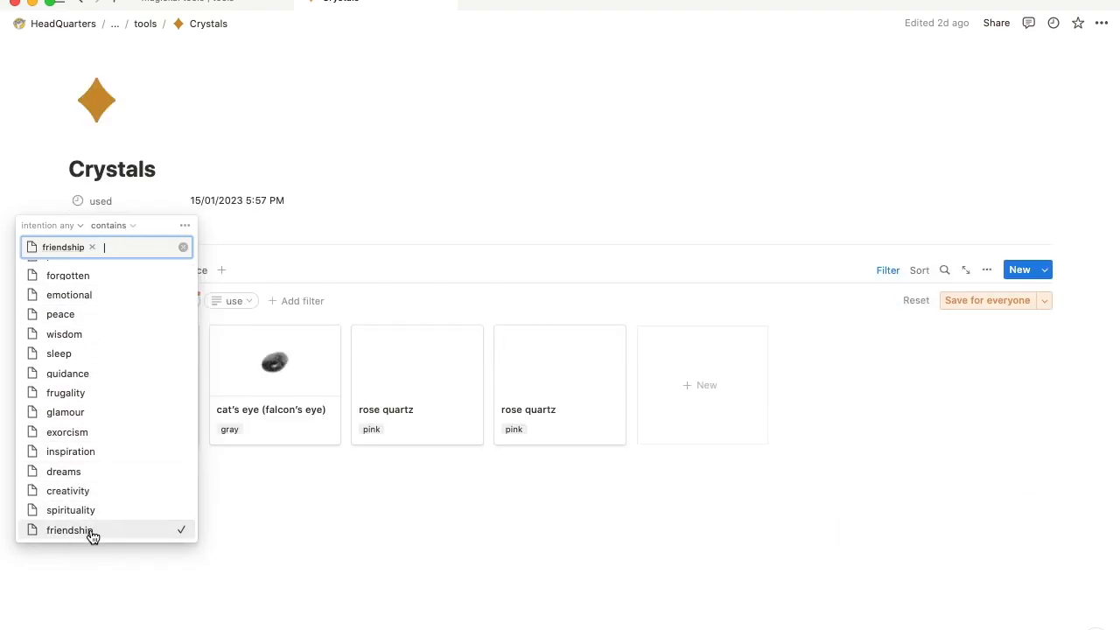
{"action": "left_click", "coordinate": [257, 270]}
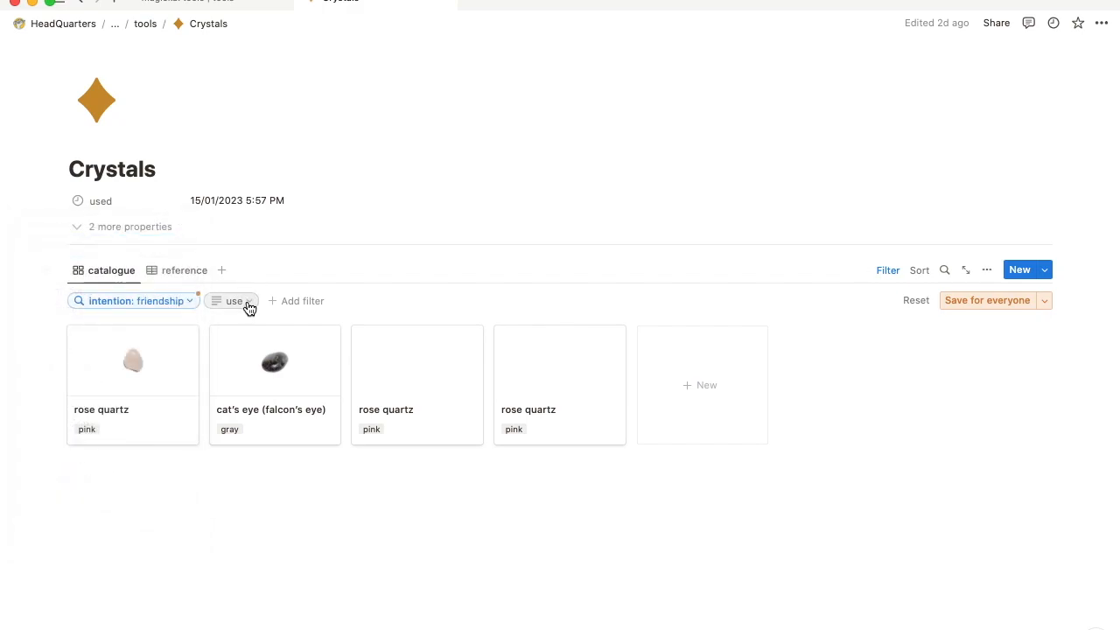
Filter the catalogue further to crystals whose use contains "lithomancy".
{"action": "left_click", "coordinate": [250, 306]}
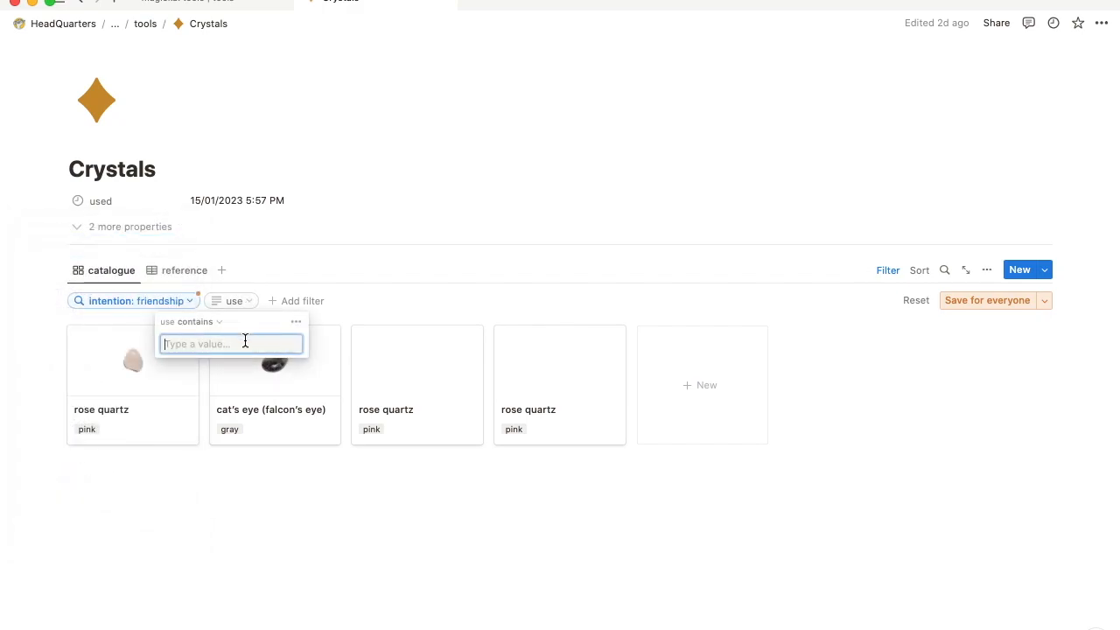
{"action": "type", "text": "litho,m"}
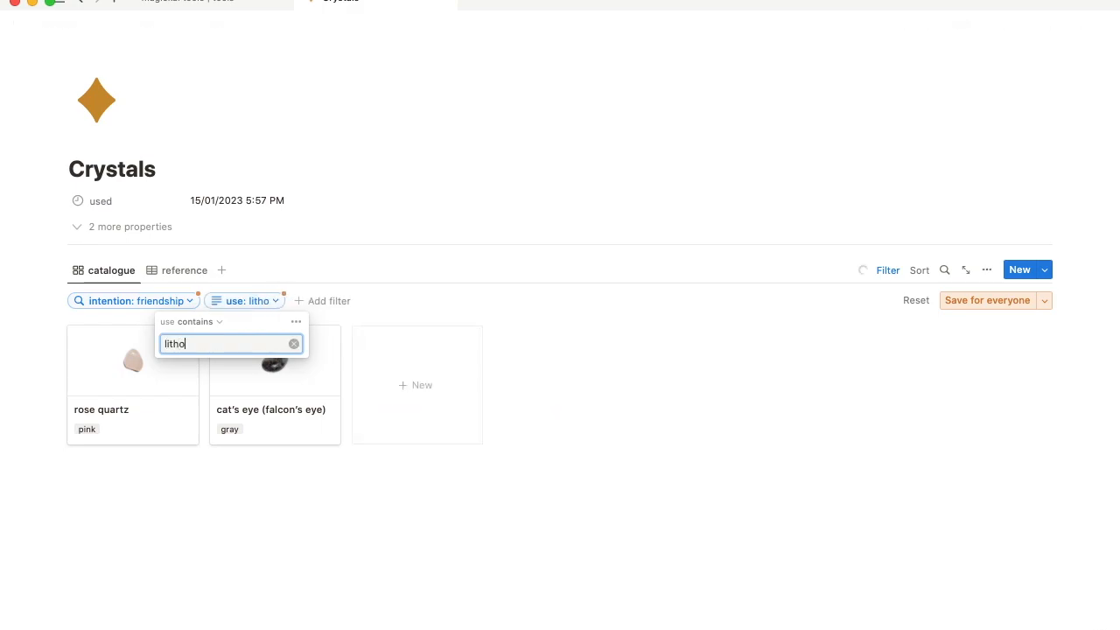
{"action": "type", "text": "mancy"}
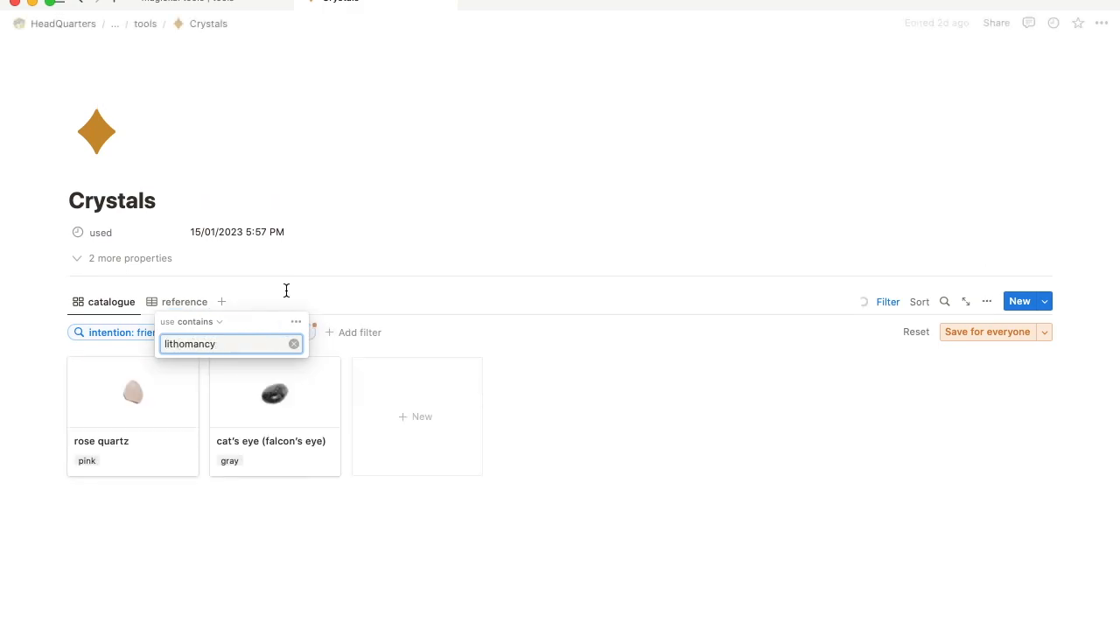
{"action": "left_click", "coordinate": [290, 275]}
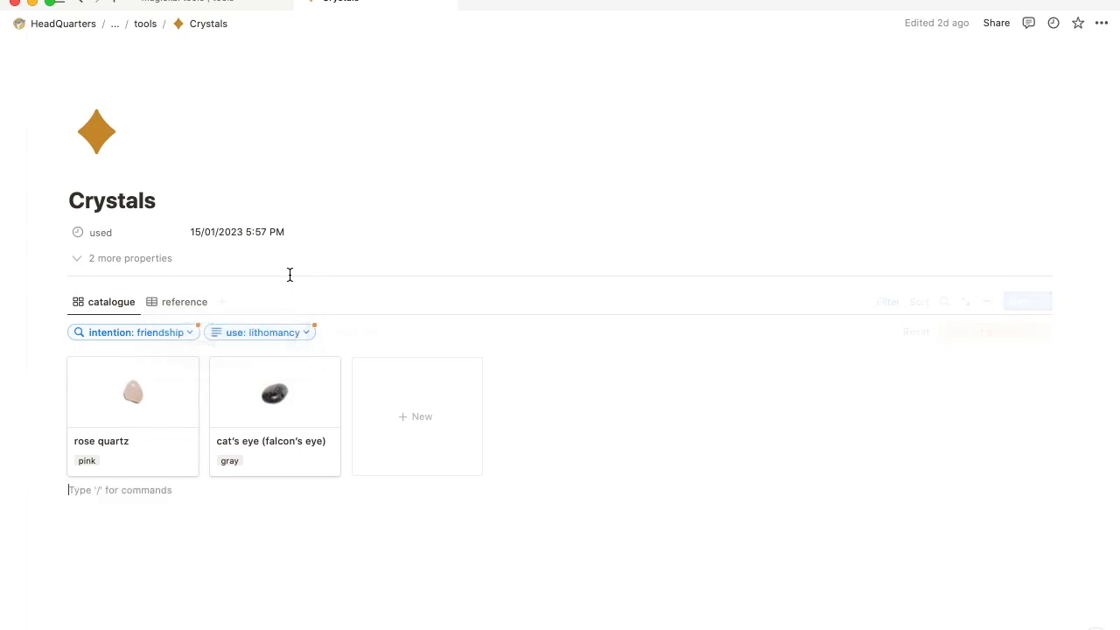
Clear the values of the use and intention filters to restore the full crystal catalogue.
{"action": "left_click", "coordinate": [289, 341]}
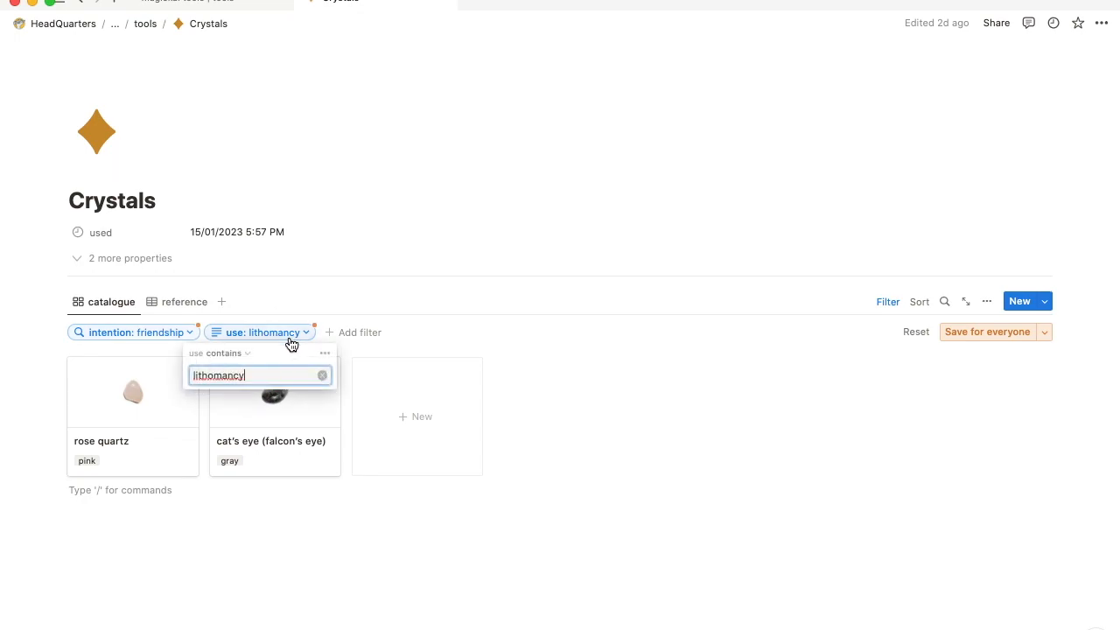
{"action": "left_click", "coordinate": [322, 376]}
{"action": "left_click", "coordinate": [188, 333]}
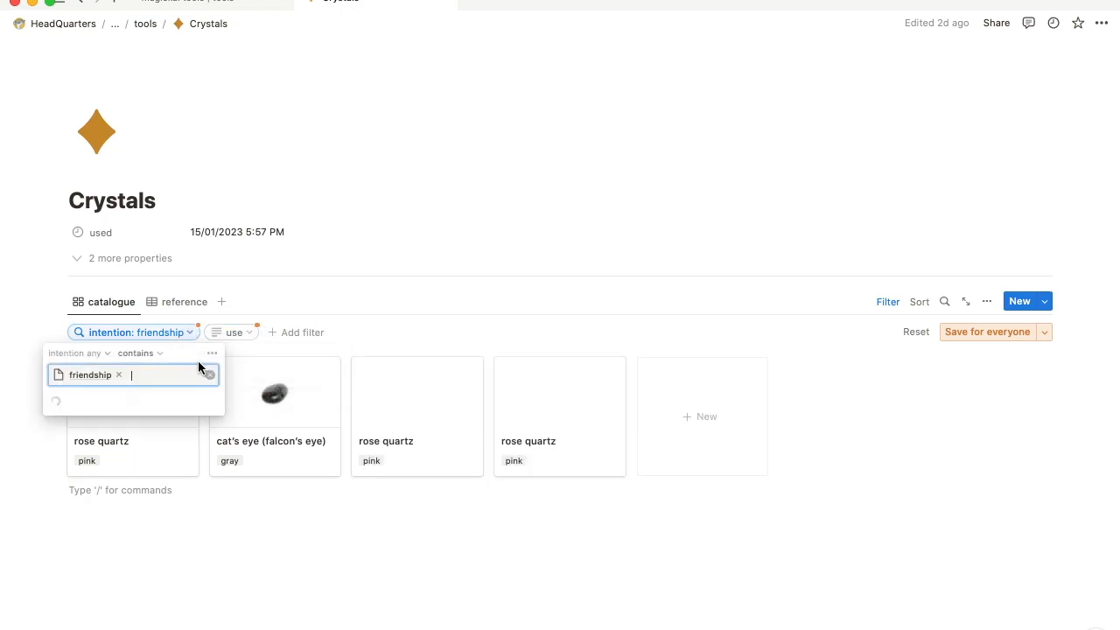
{"action": "left_click", "coordinate": [210, 364]}
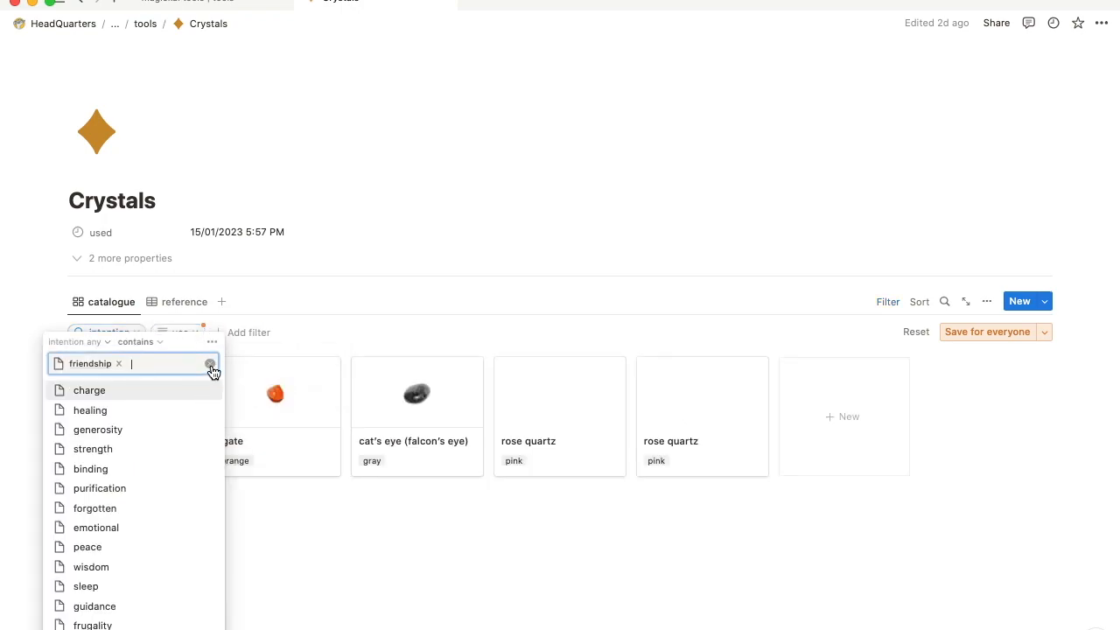
{"action": "left_click", "coordinate": [348, 310]}
{"action": "scroll", "coordinate": [407, 479], "scroll_direction": "down", "scroll_amount": 5}
{"action": "scroll", "coordinate": [407, 479], "scroll_direction": "up", "scroll_amount": 5}
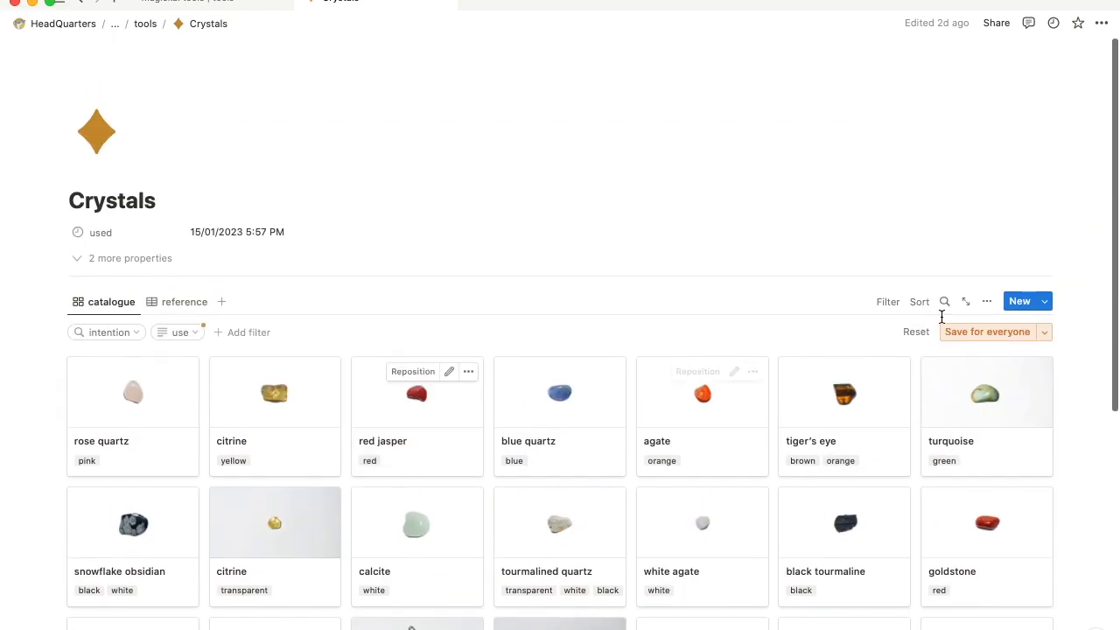
Review the available choices of the catalogue's intention filter without selecting any, and return to the tools page.
{"action": "scroll", "coordinate": [700, 442], "scroll_direction": "down", "scroll_amount": 3}
{"action": "scroll", "coordinate": [700, 442], "scroll_direction": "down", "scroll_amount": 1}
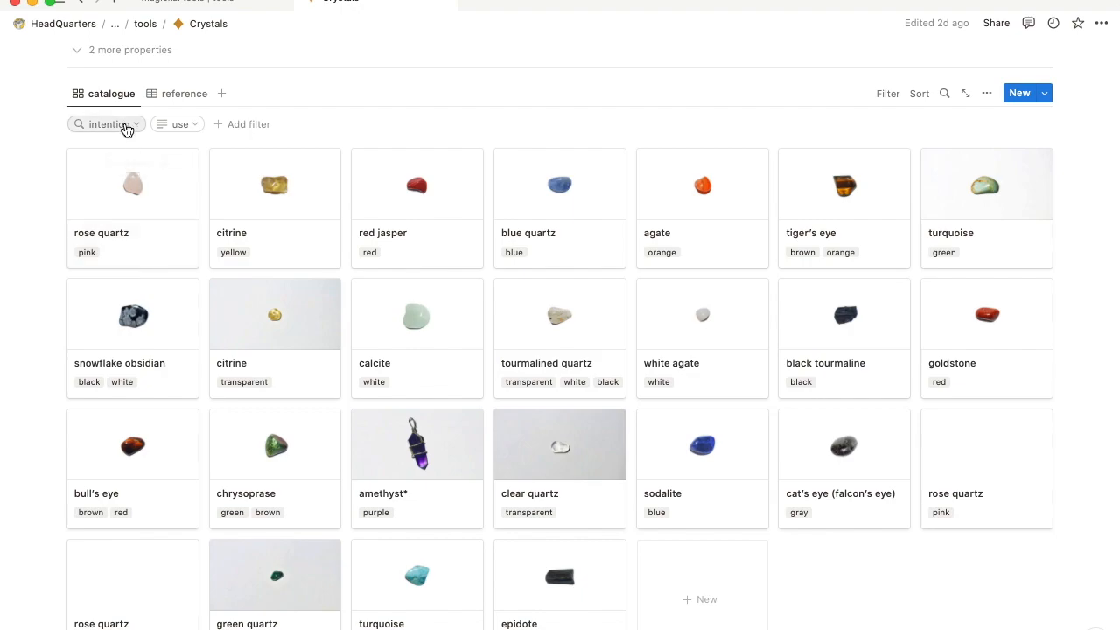
{"action": "left_click", "coordinate": [135, 129]}
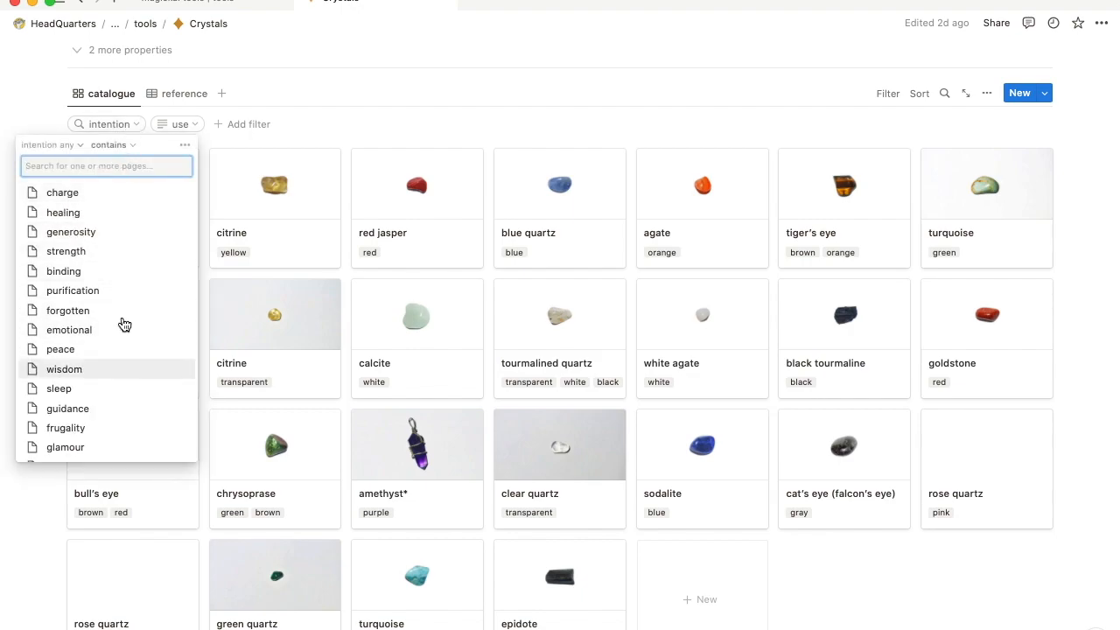
{"action": "left_click", "coordinate": [331, 136]}
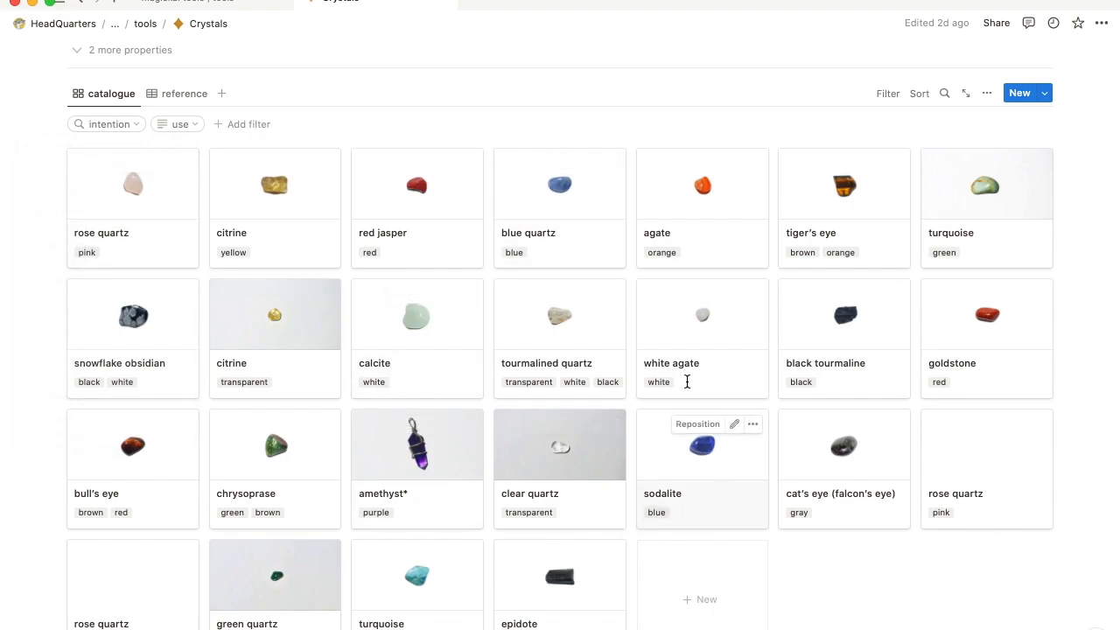
{"action": "left_click", "coordinate": [137, 125]}
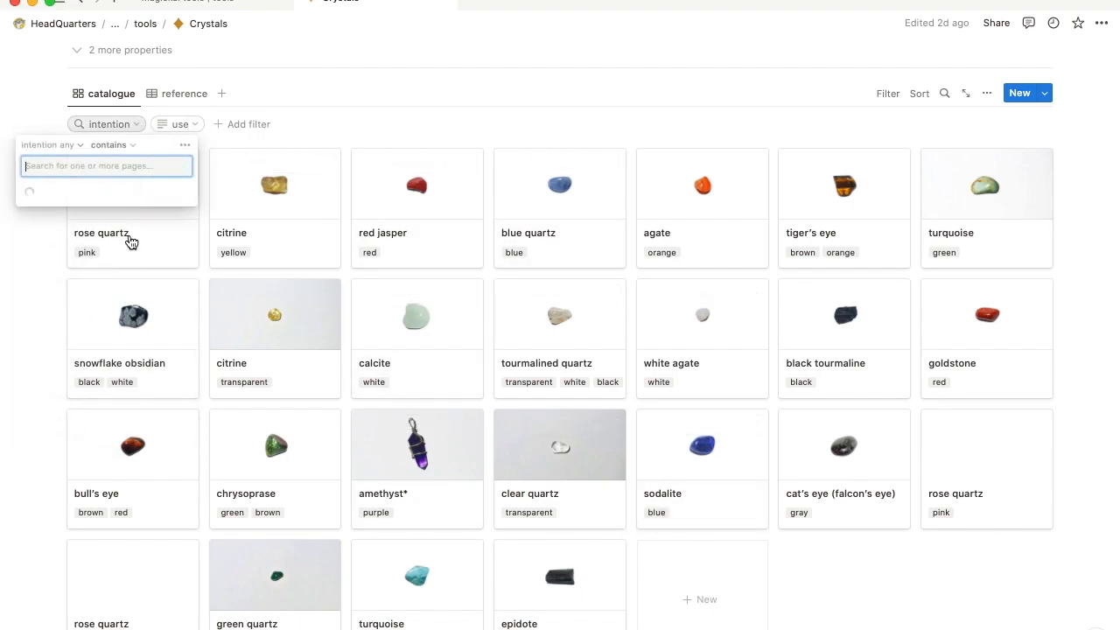
{"action": "left_click", "coordinate": [333, 132]}
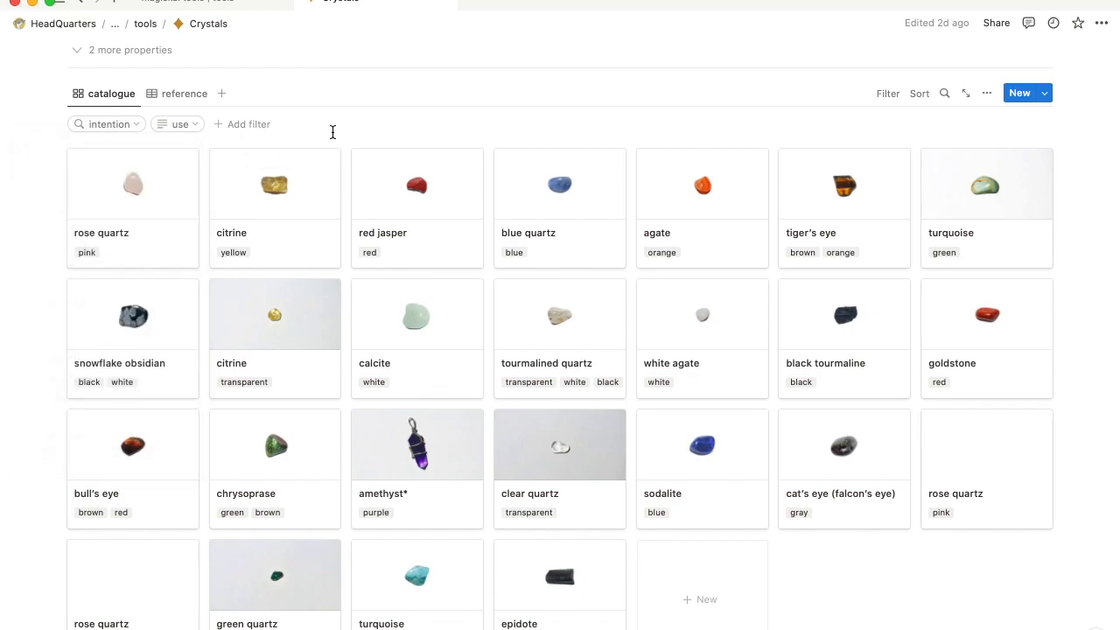
{"action": "scroll", "coordinate": [333, 132], "scroll_direction": "up", "scroll_amount": 3}
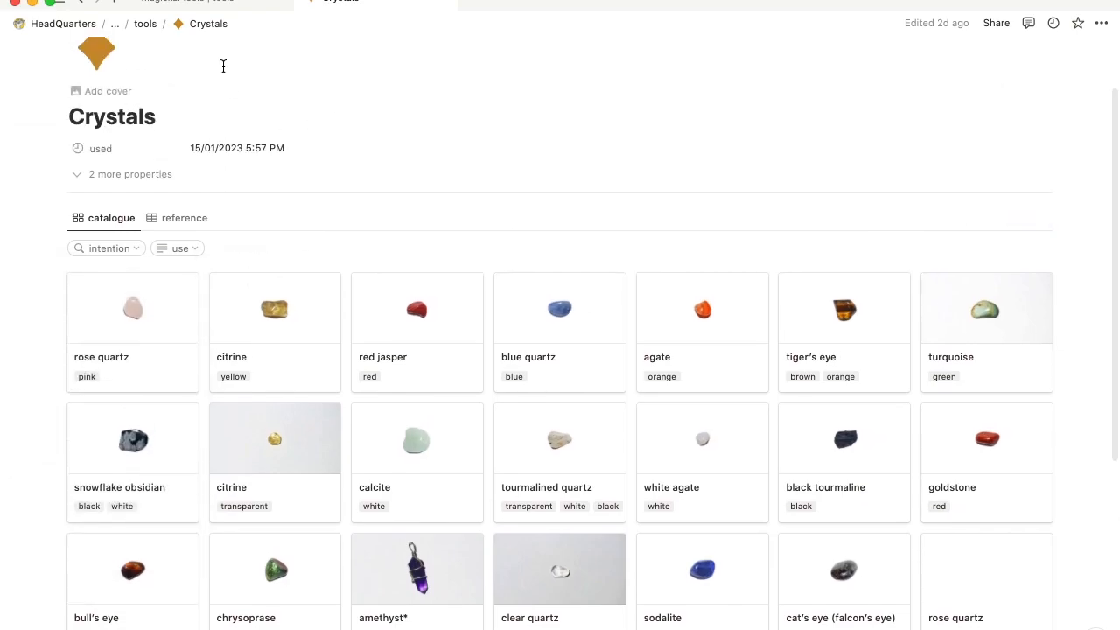
{"action": "left_click", "coordinate": [146, 24]}
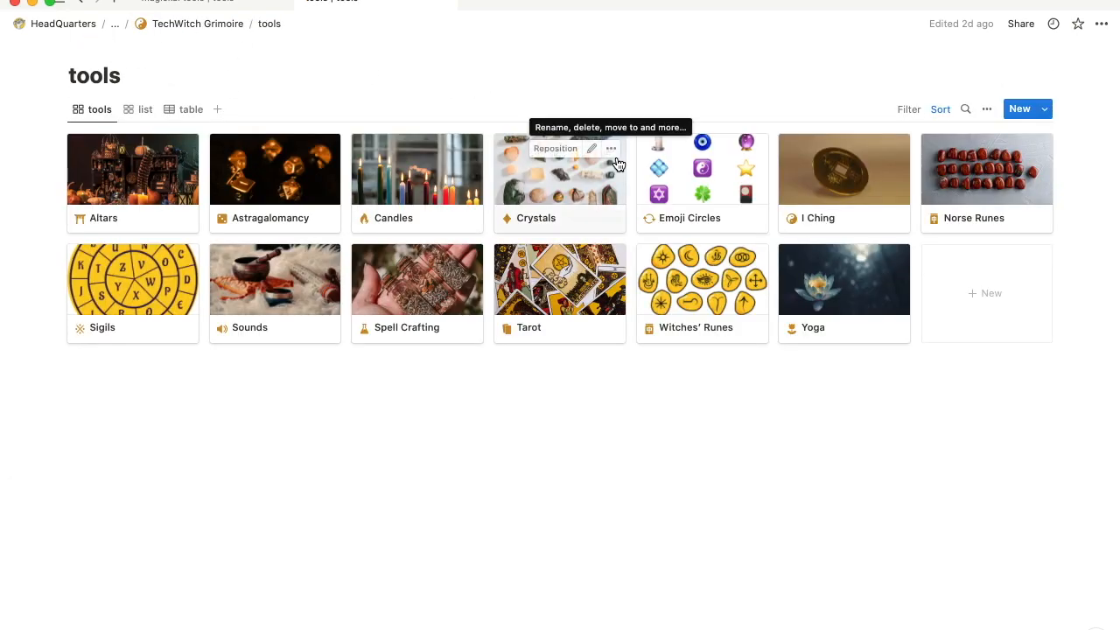